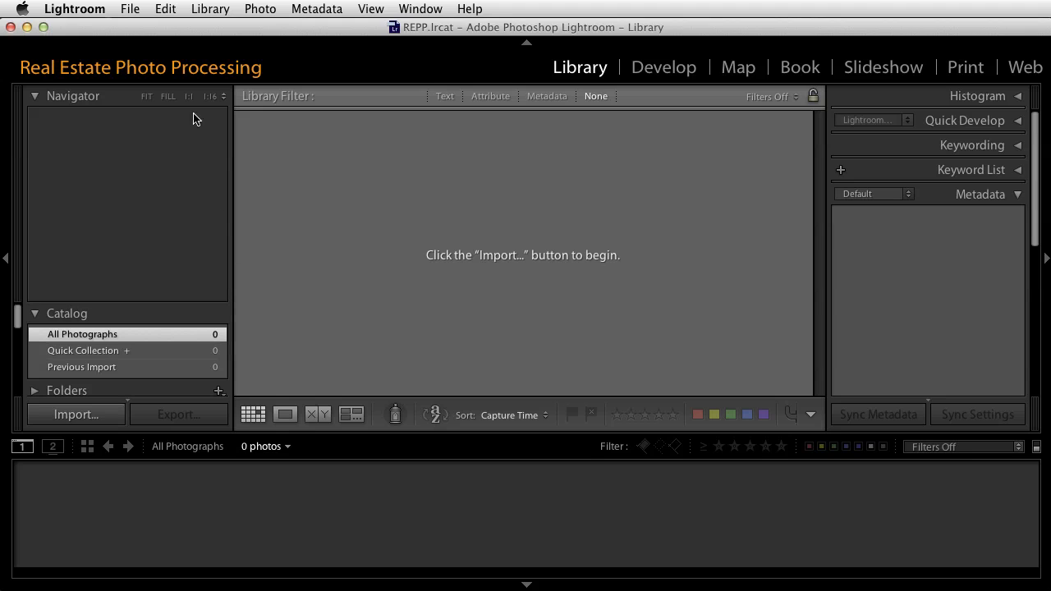
{"action": "left_click", "coordinate": [131, 9]}
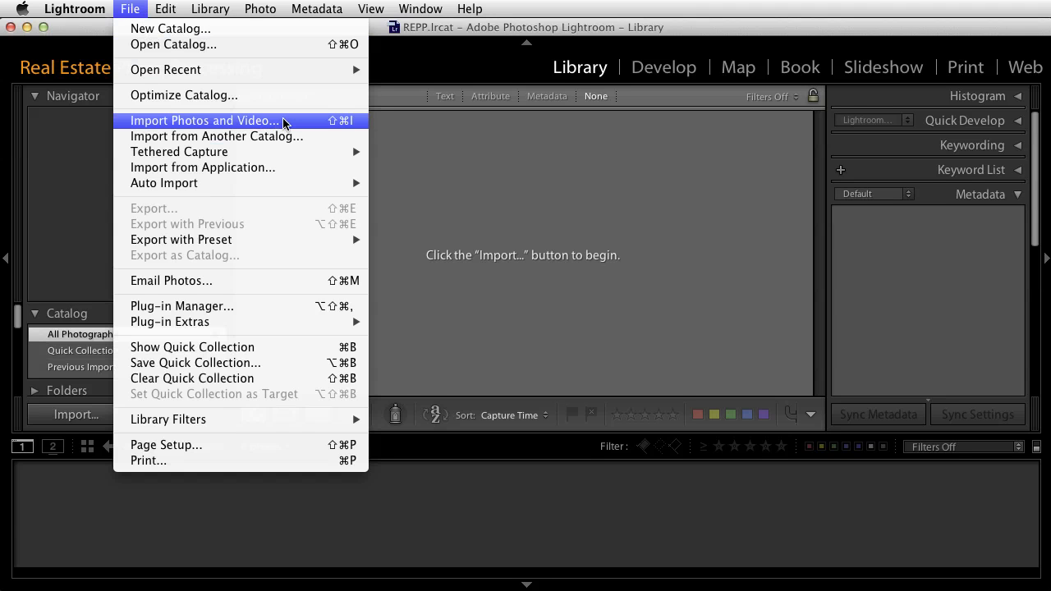
{"action": "left_click", "coordinate": [430, 148]}
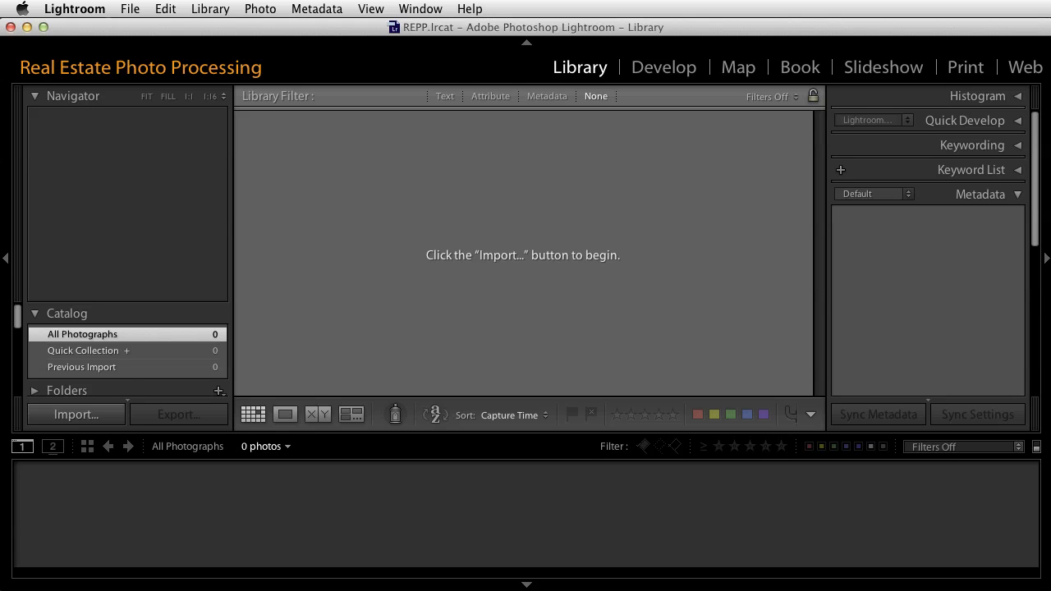
Enable showing the import dialog when a memory card is detected in the general preferences
{"action": "left_click", "coordinate": [83, 10]}
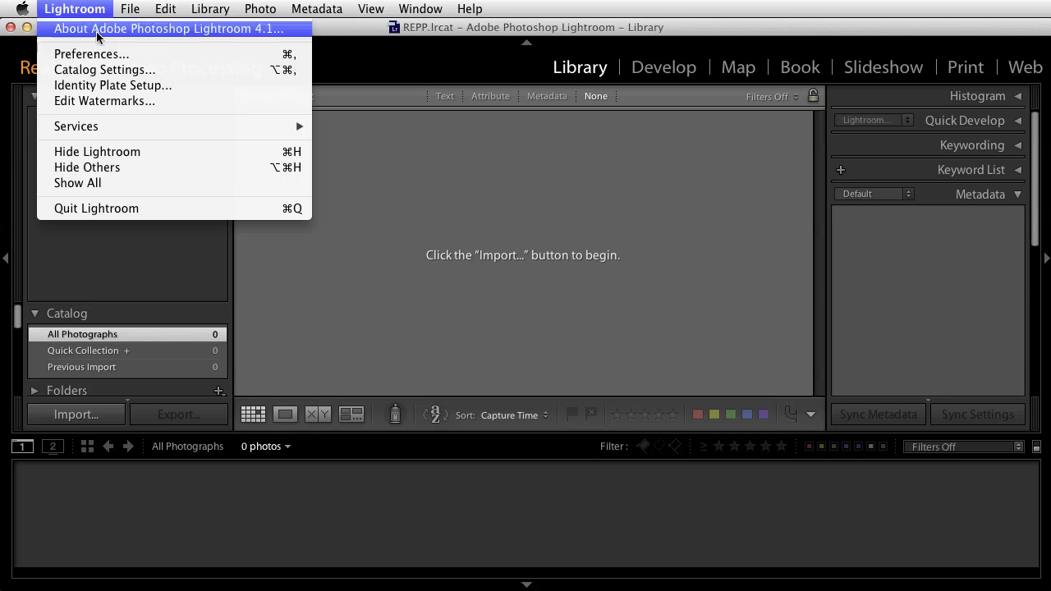
{"action": "left_click", "coordinate": [96, 54]}
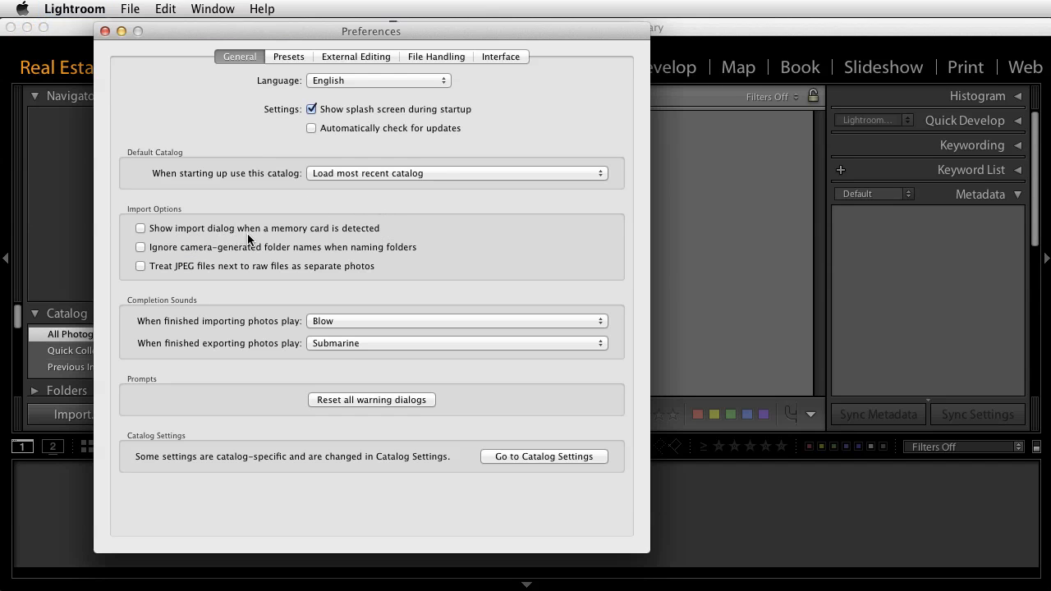
{"action": "left_click", "coordinate": [140, 228]}
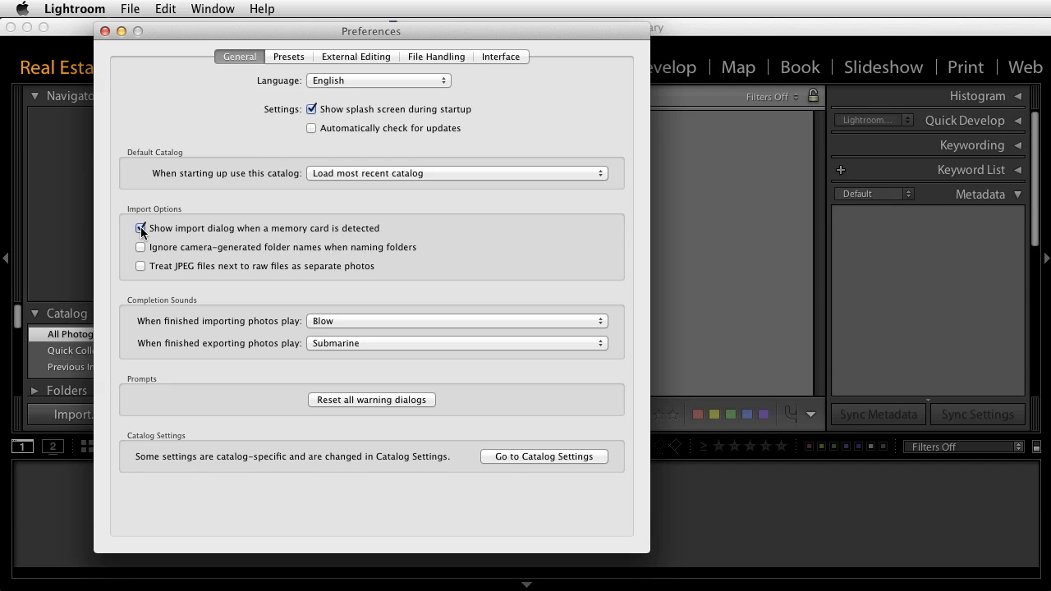
{"action": "left_click", "coordinate": [105, 32]}
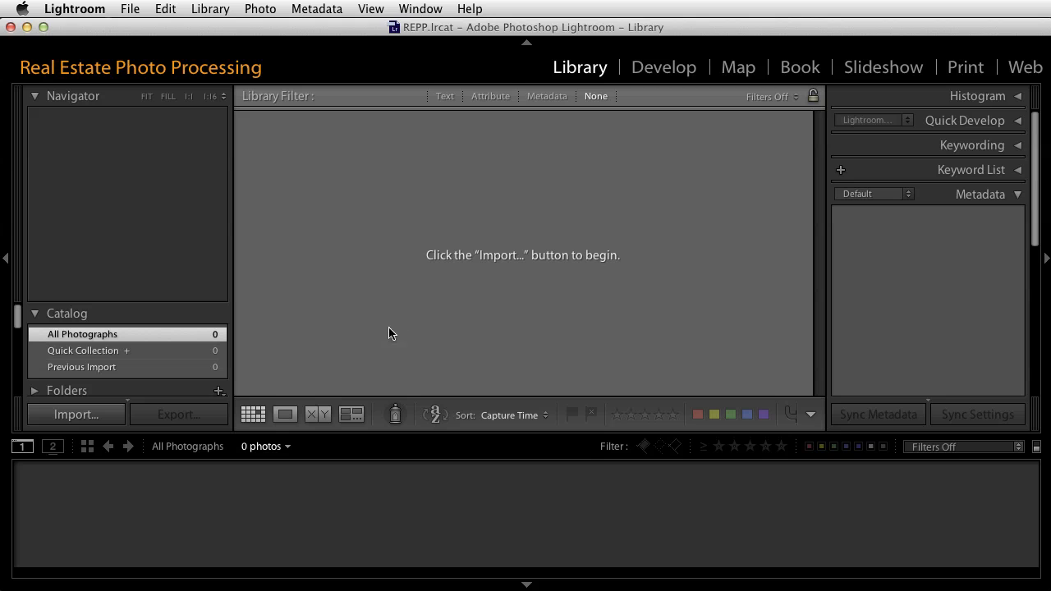
Open the import dialog for the EOS_DIGITAL card and look through its photos, keeping all of them marked for import
{"action": "left_click", "coordinate": [81, 416]}
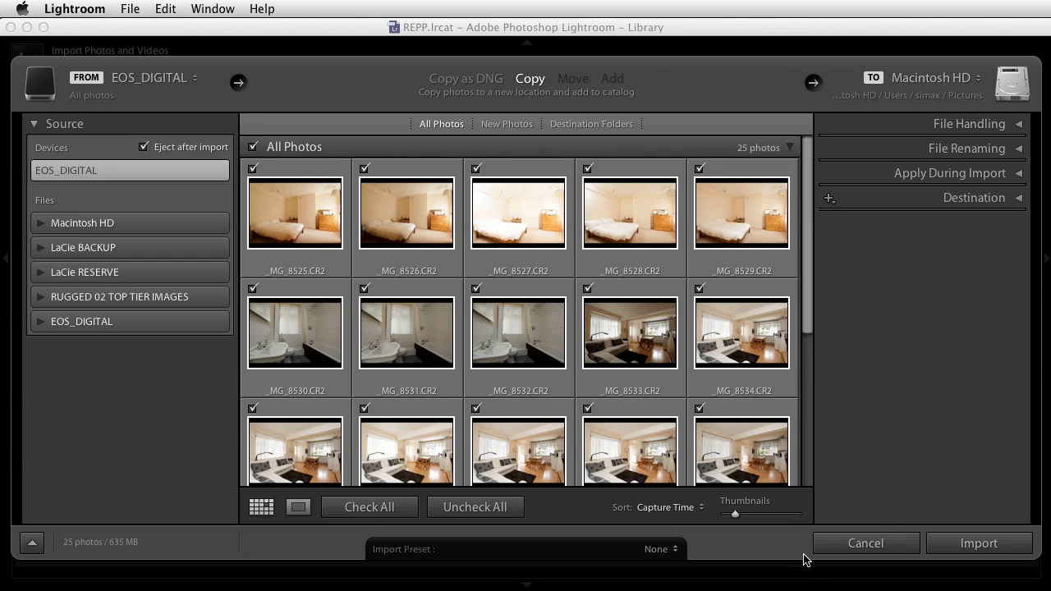
{"action": "left_click_drag", "start_coordinate": [811, 291], "coordinate": [808, 441]}
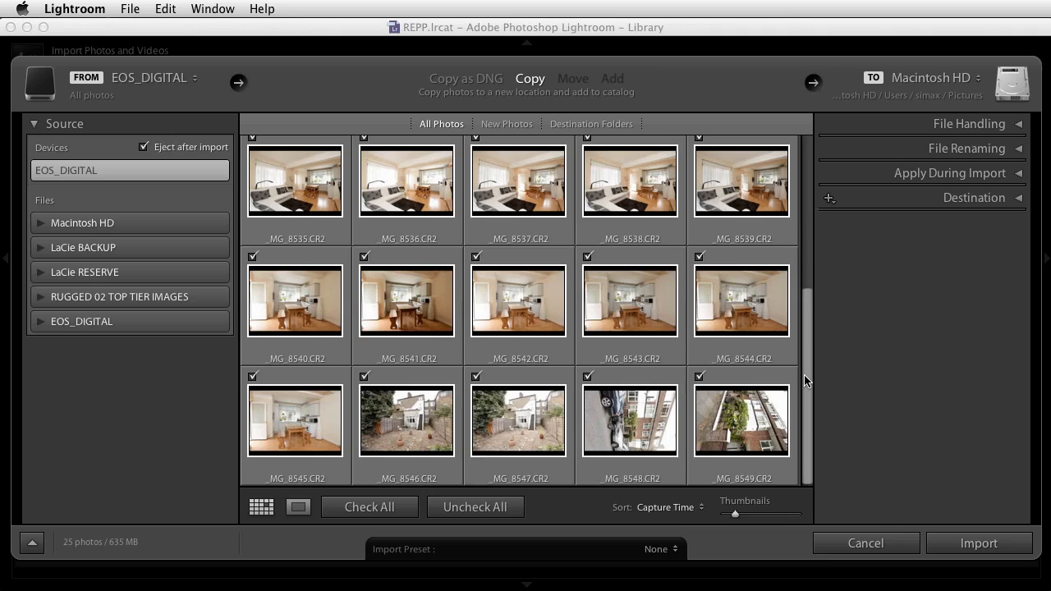
{"action": "left_click_drag", "start_coordinate": [806, 380], "coordinate": [811, 201]}
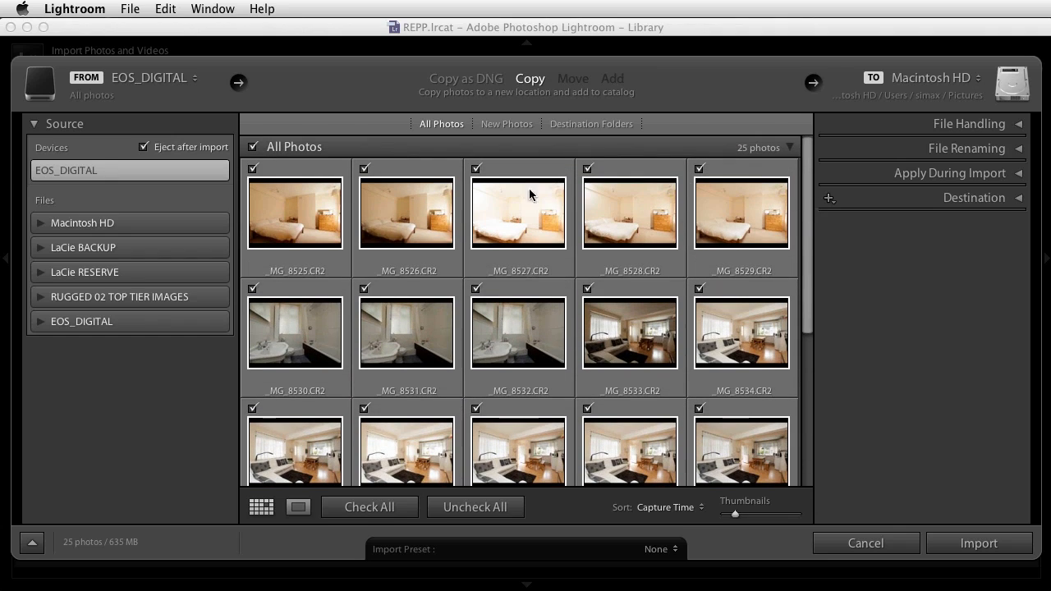
{"action": "left_click", "coordinate": [476, 169]}
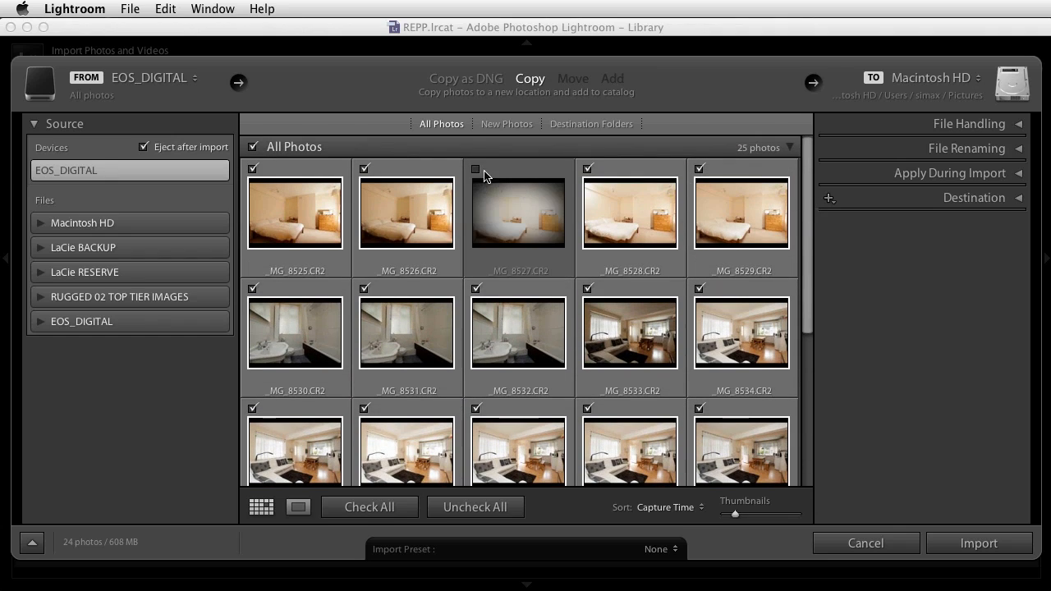
{"action": "left_click", "coordinate": [476, 169]}
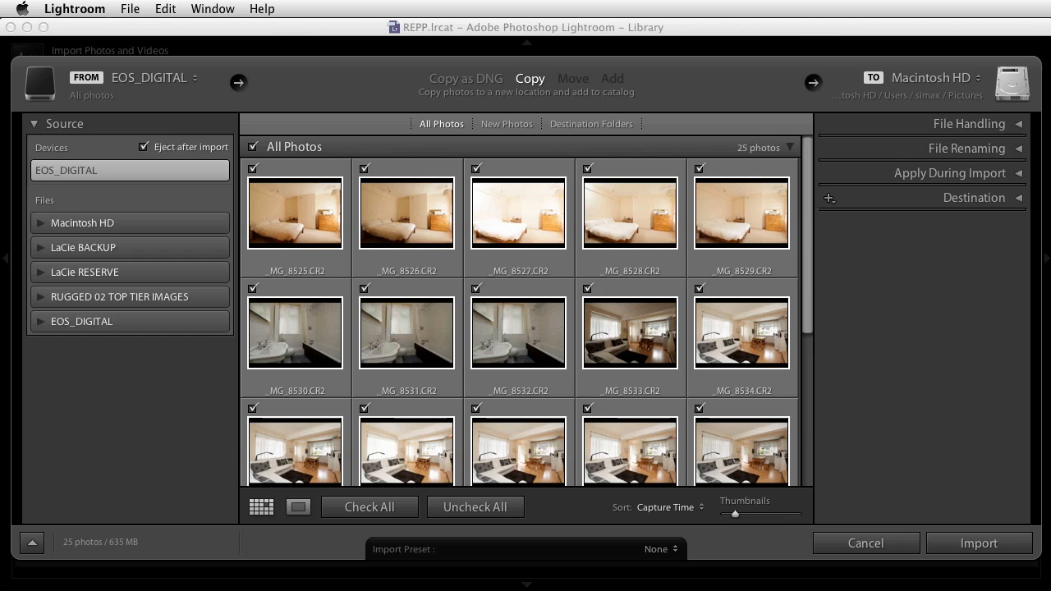
Set the import's file handling to Standard previews with suspected duplicates skipped, leaving the second copy option off
{"action": "left_click", "coordinate": [1019, 125]}
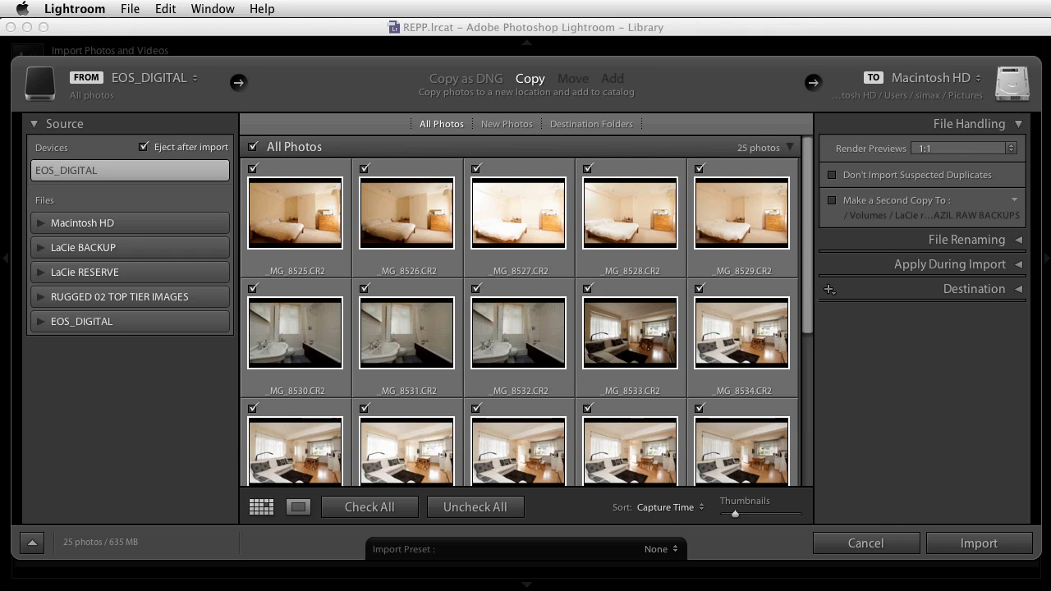
{"action": "left_click", "coordinate": [1010, 149]}
{"action": "left_click", "coordinate": [958, 134]}
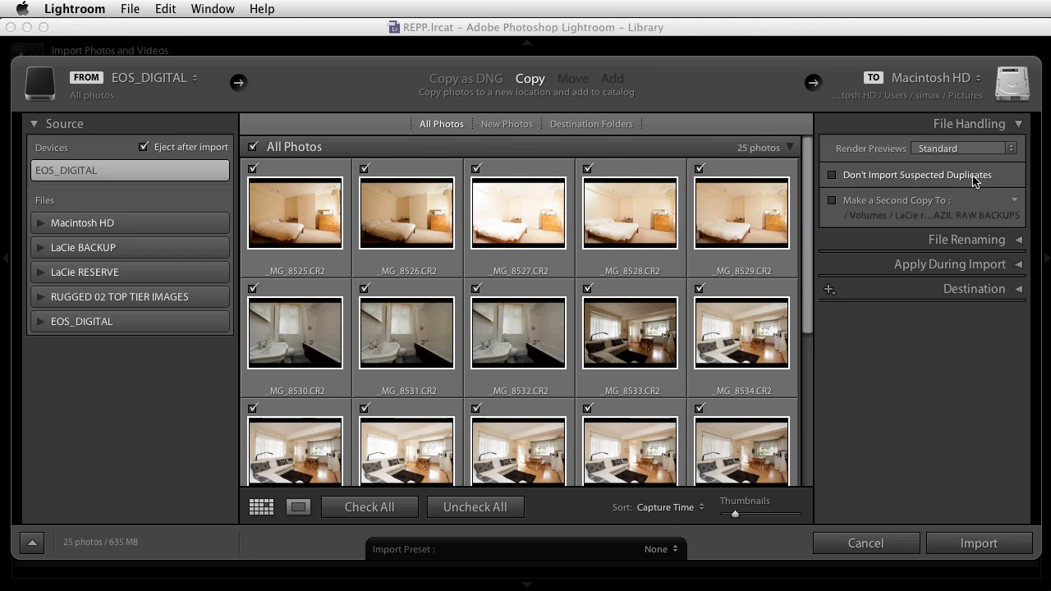
{"action": "left_click", "coordinate": [833, 177]}
{"action": "left_click", "coordinate": [833, 200]}
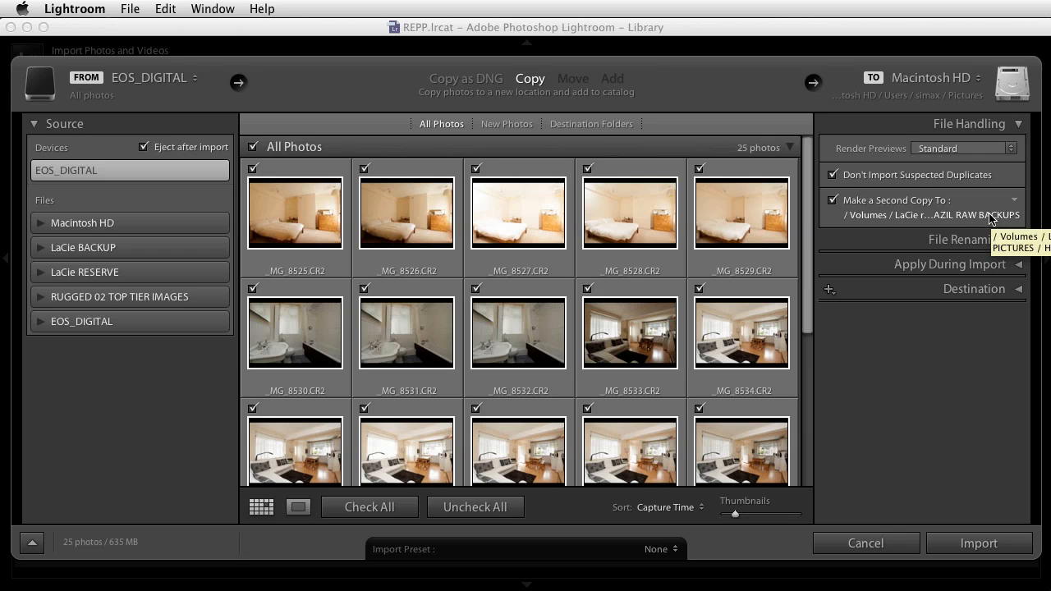
{"action": "left_click", "coordinate": [832, 201]}
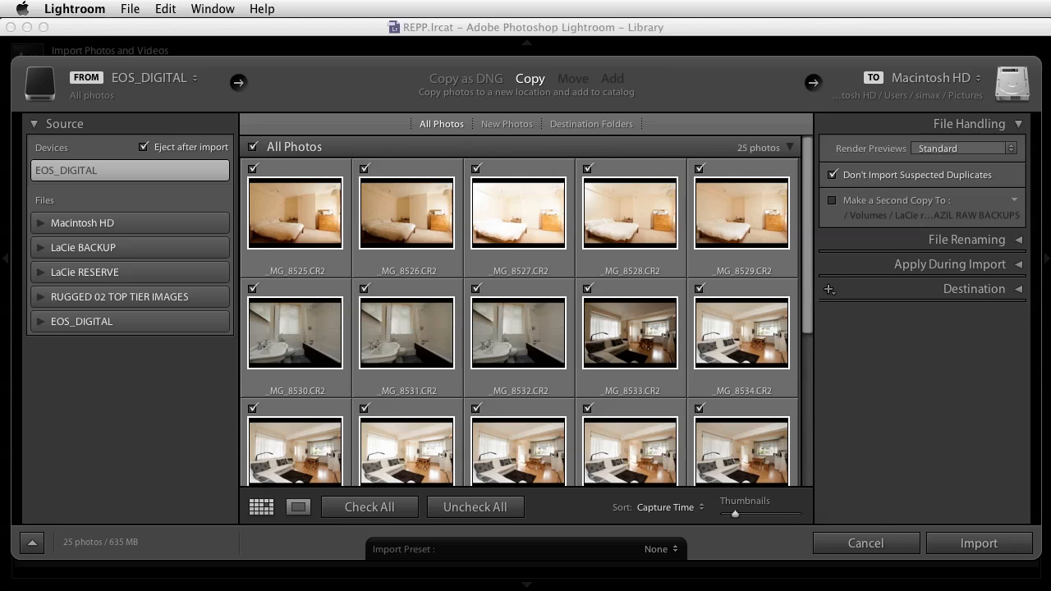
Enable renaming of the files during import
{"action": "left_click", "coordinate": [1018, 240]}
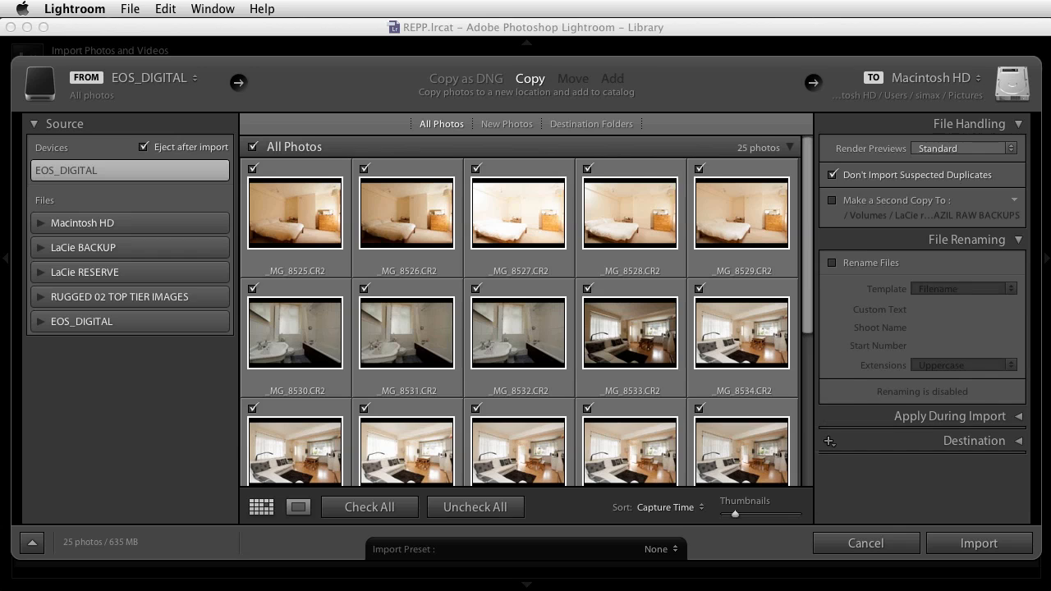
{"action": "left_click", "coordinate": [832, 263]}
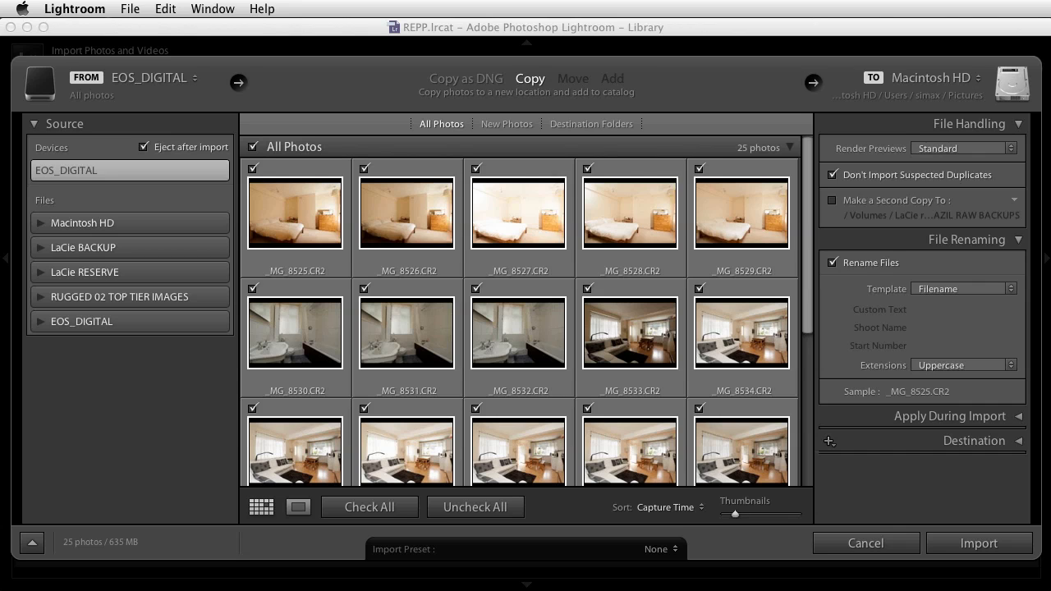
{"action": "left_click", "coordinate": [1008, 289]}
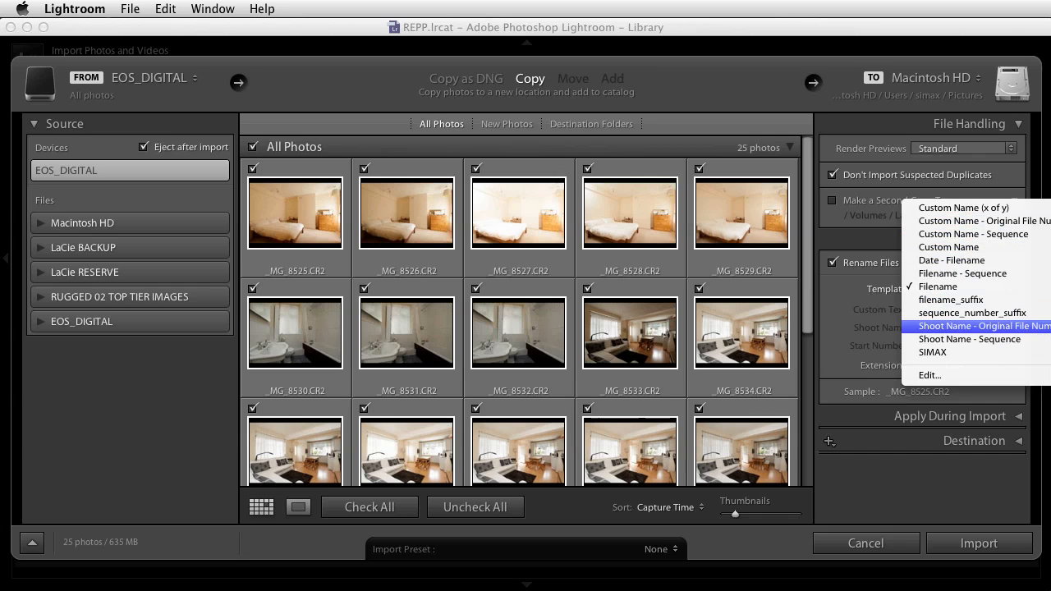
{"action": "left_click", "coordinate": [977, 326]}
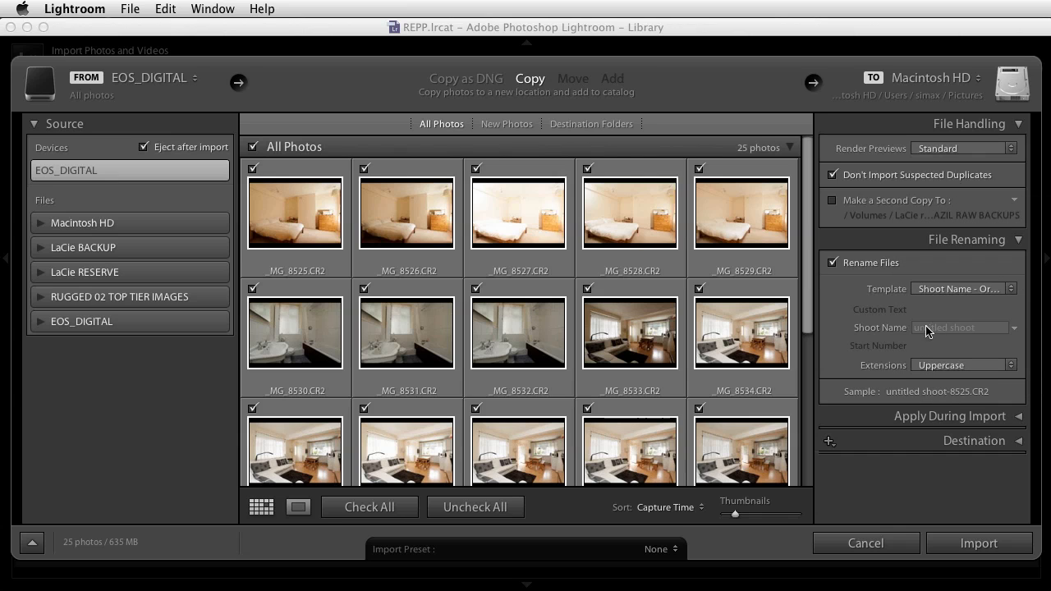
{"action": "type", "text": "tate"}
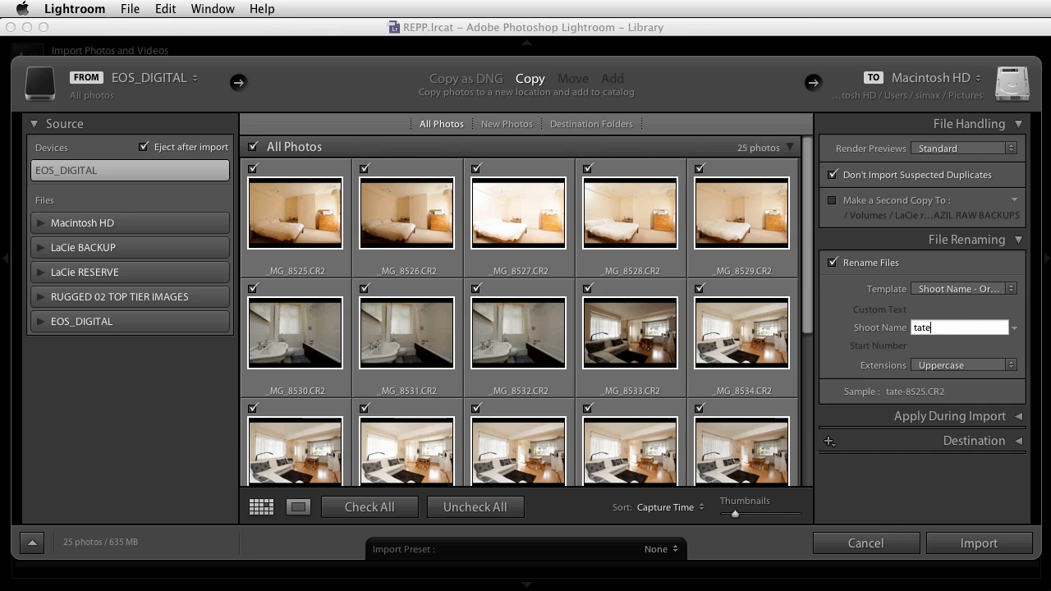
{"action": "type", "text": "_valetta"}
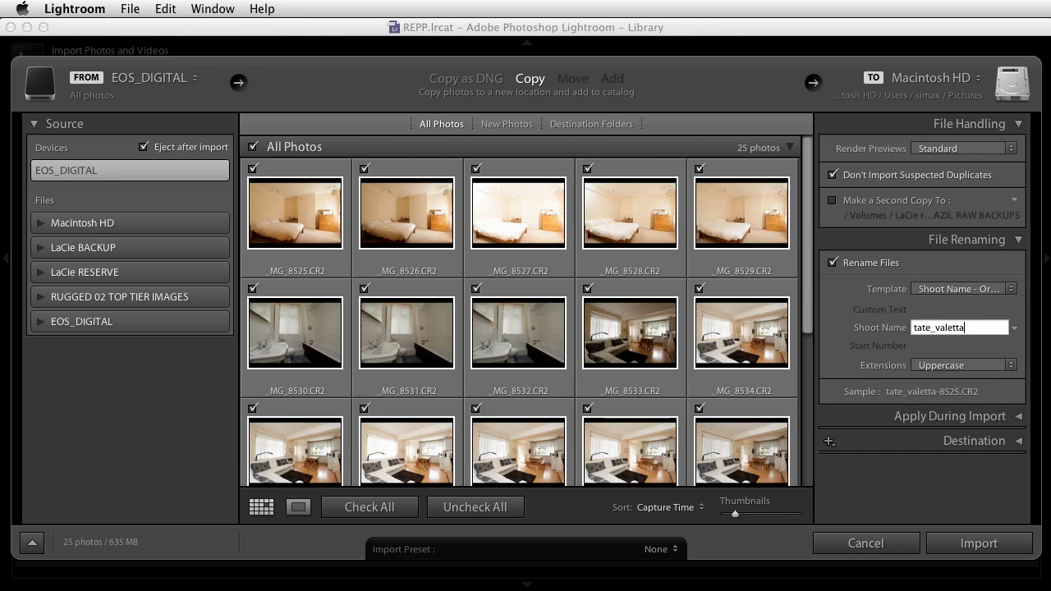
{"action": "type", "text": "_"}
Clear the shoot name and set the renaming template back to Filename
{"action": "left_click_drag", "start_coordinate": [973, 327], "coordinate": [917, 321]}
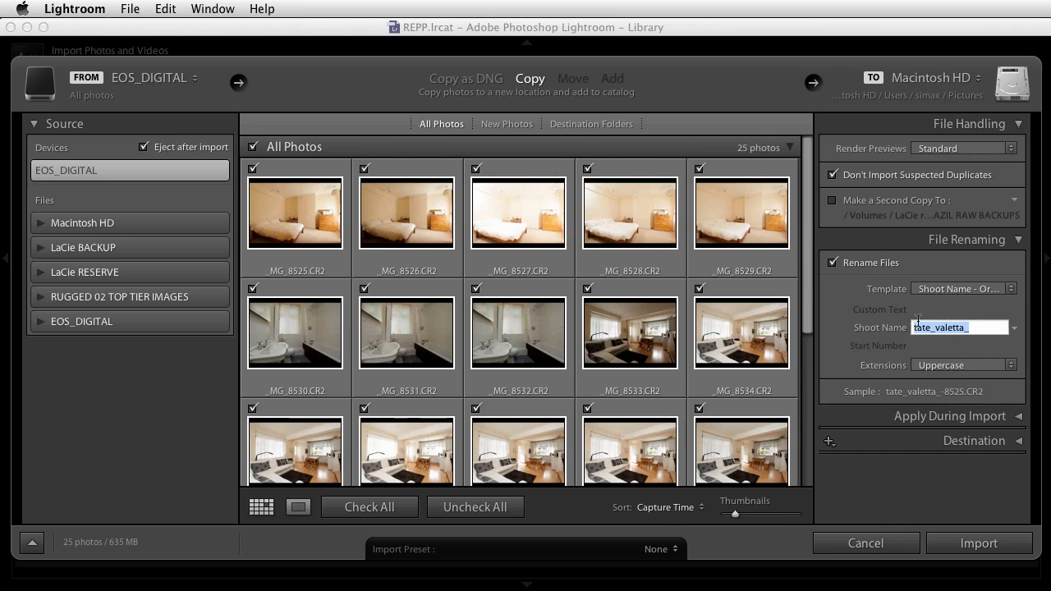
{"action": "key", "text": "BackSpace"}
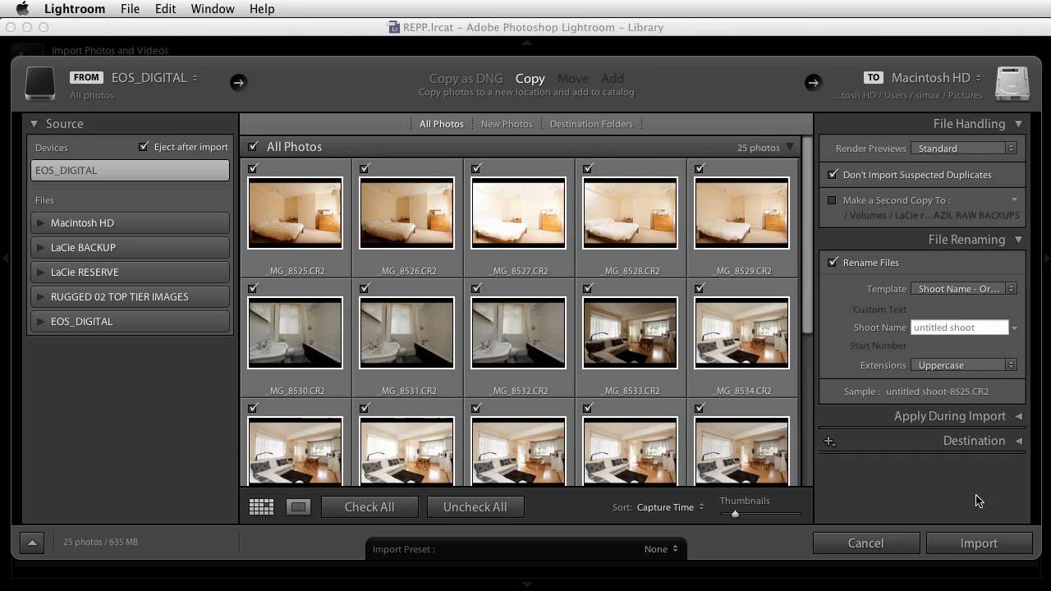
{"action": "left_click", "coordinate": [1012, 289]}
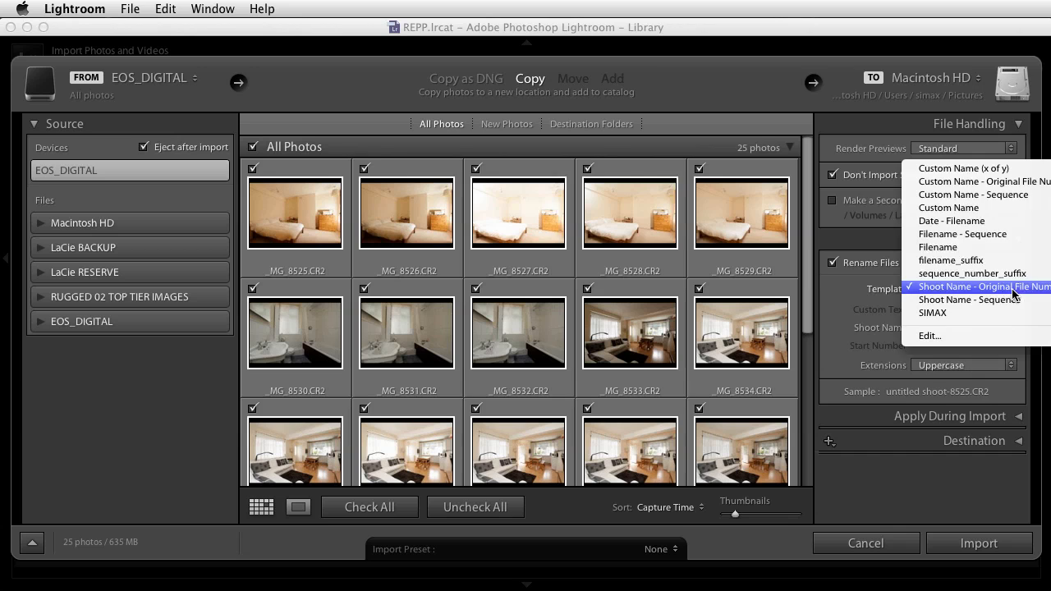
{"action": "left_click", "coordinate": [942, 248]}
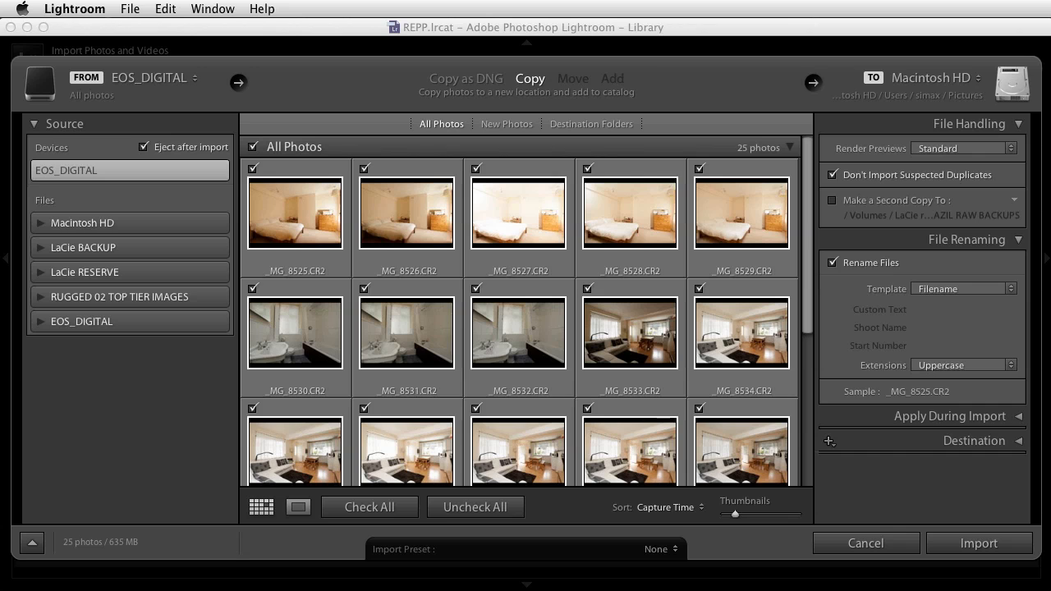
Choose the Date - Filename renaming template and open it for editing
{"action": "left_click", "coordinate": [1010, 288]}
{"action": "left_click", "coordinate": [962, 261]}
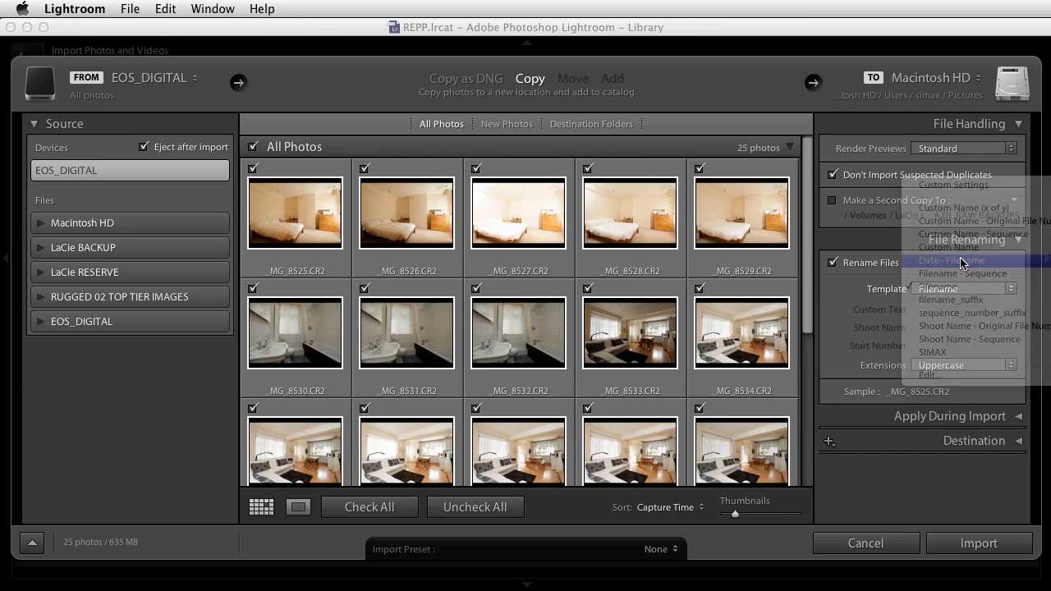
{"action": "left_click", "coordinate": [1008, 288]}
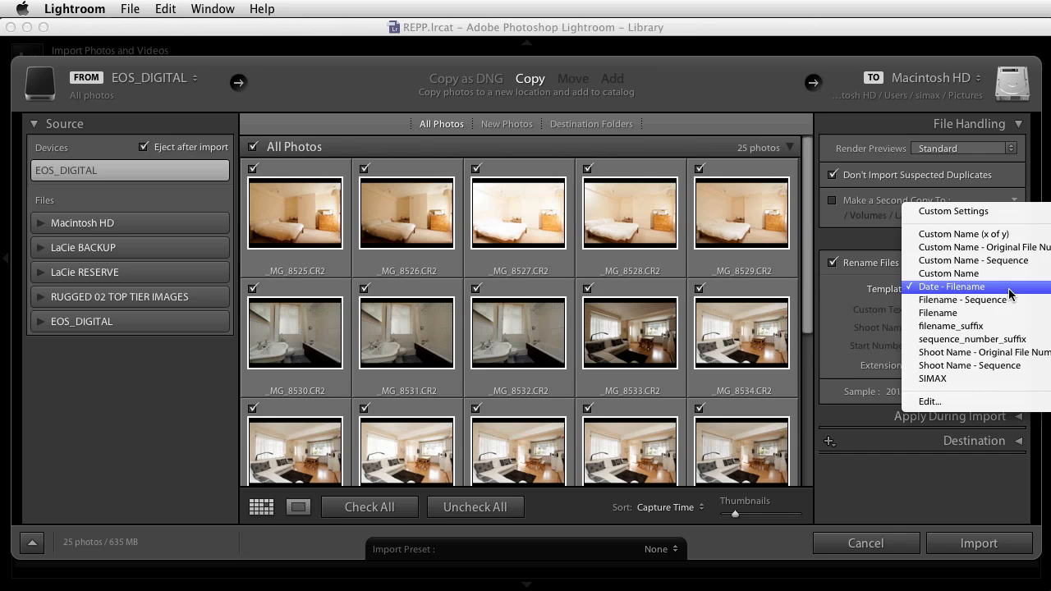
{"action": "left_click", "coordinate": [931, 402]}
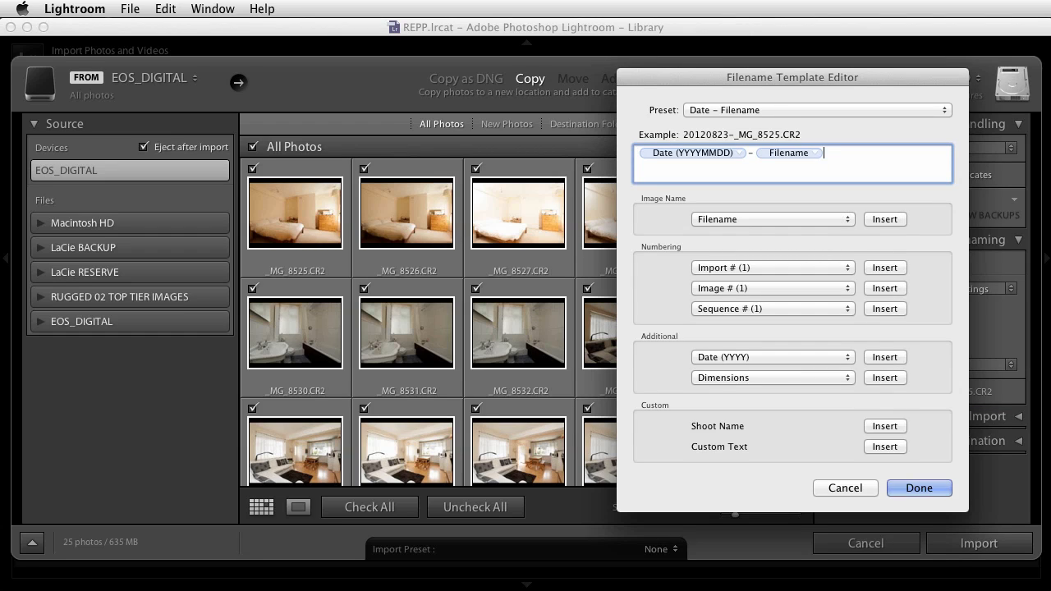
Add the prefix simax_ before the date in the filename template and replace the hyphen before Filename with an underscore
{"action": "left_click", "coordinate": [644, 153]}
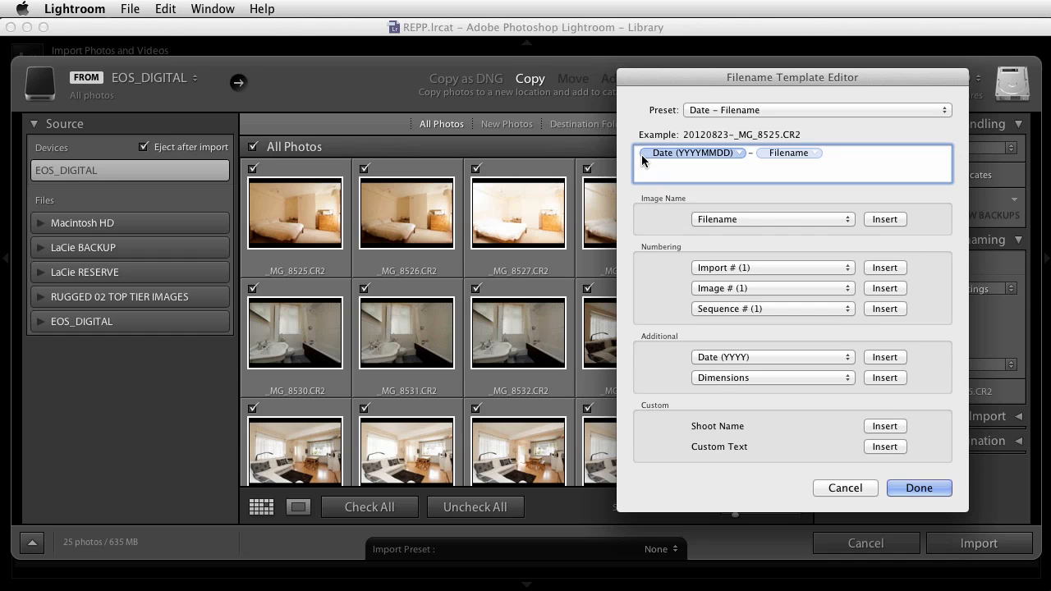
{"action": "type", "text": "simax_"}
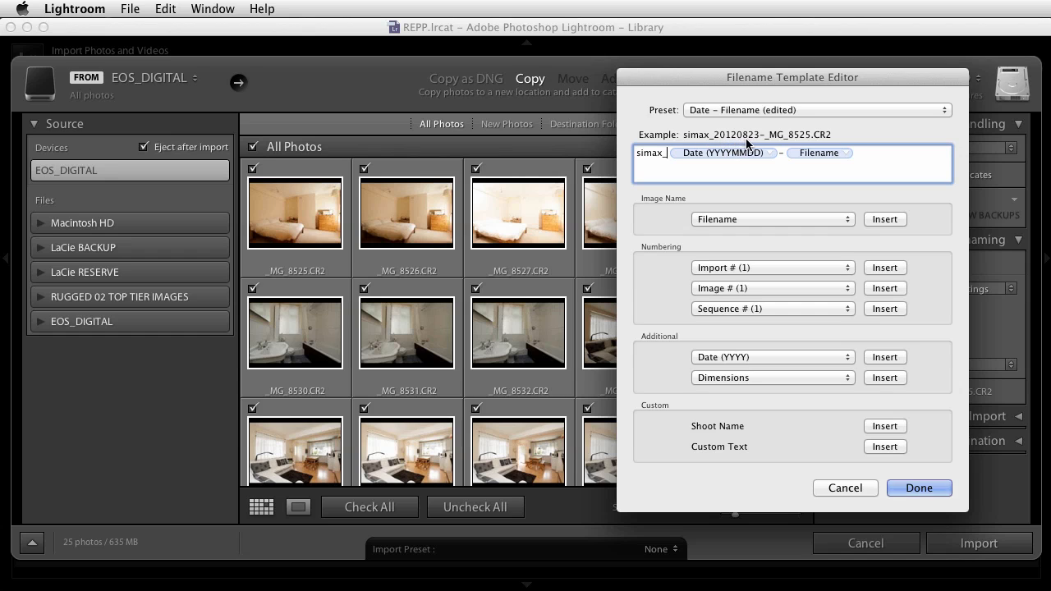
{"action": "left_click", "coordinate": [786, 153]}
{"action": "double_click", "coordinate": [784, 154]}
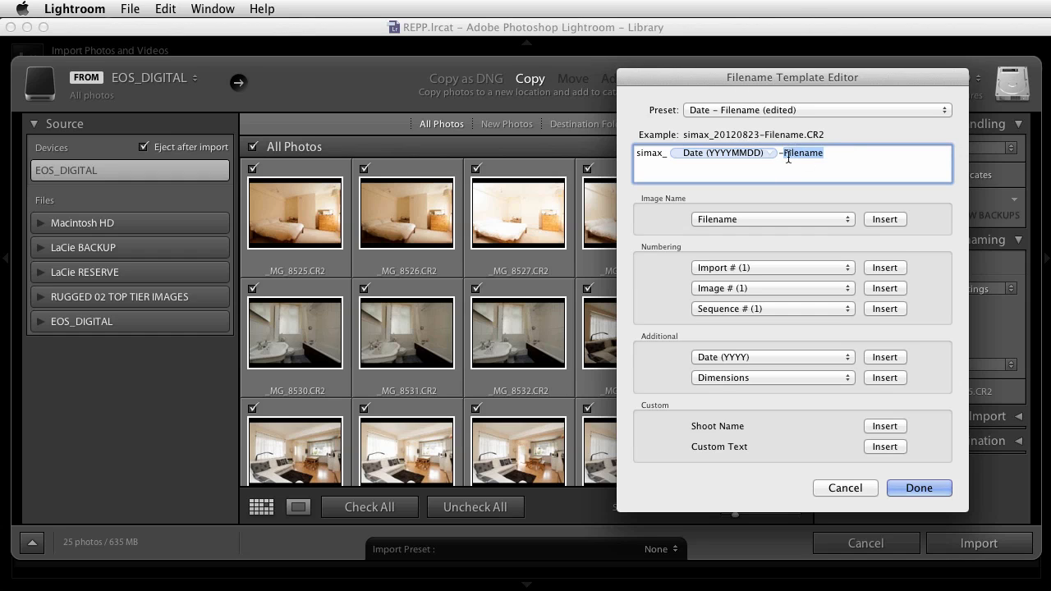
{"action": "key", "text": "Left"}
{"action": "key", "text": "BackSpace"}
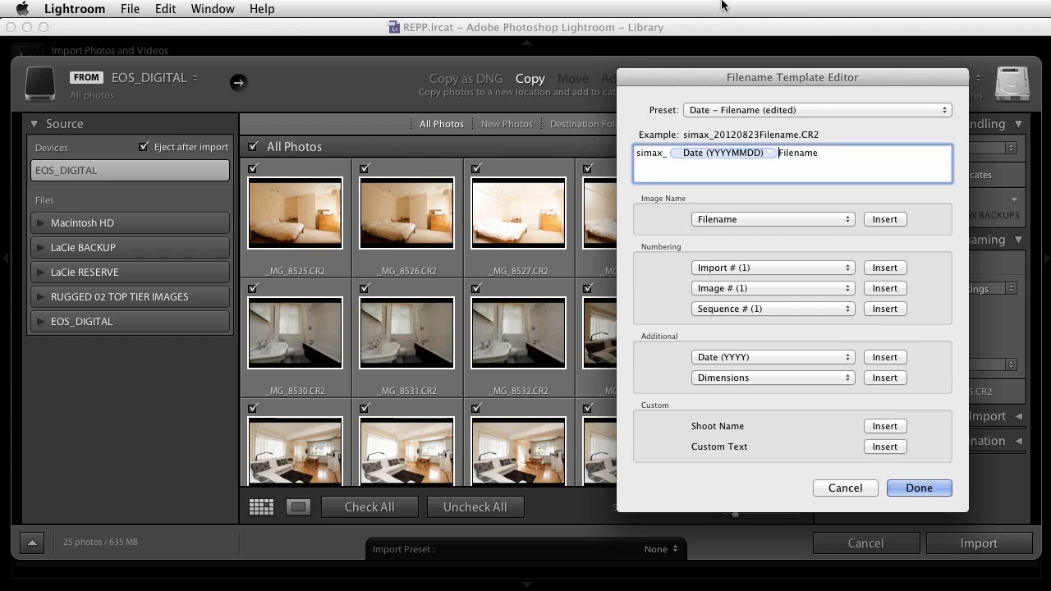
{"action": "type", "text": "_"}
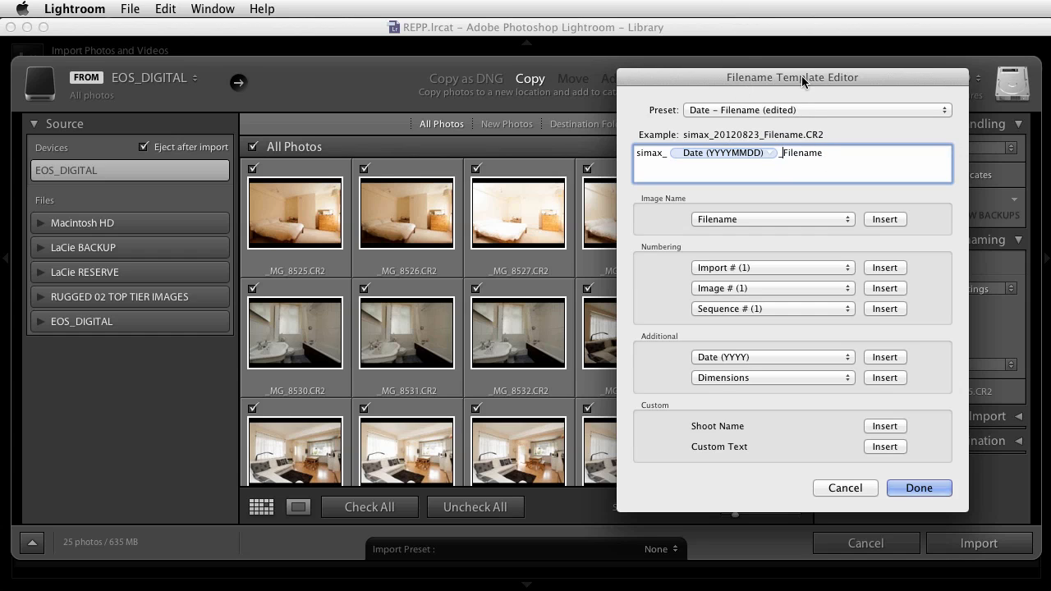
Load the SIMAX preset in the filename template editor
{"action": "key", "text": "super+a"}
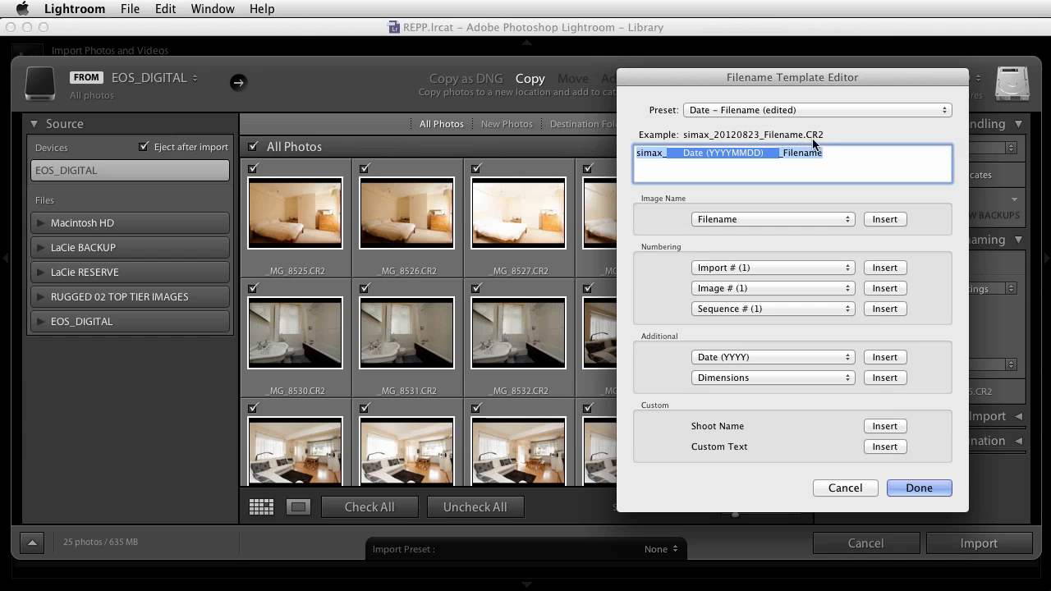
{"action": "left_click", "coordinate": [944, 110]}
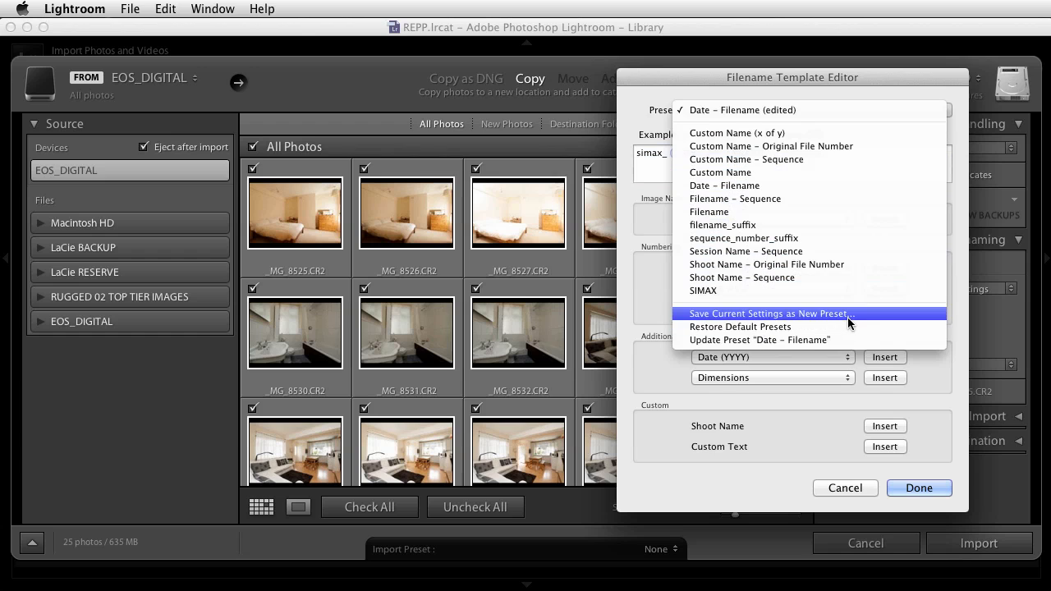
{"action": "left_click", "coordinate": [711, 292]}
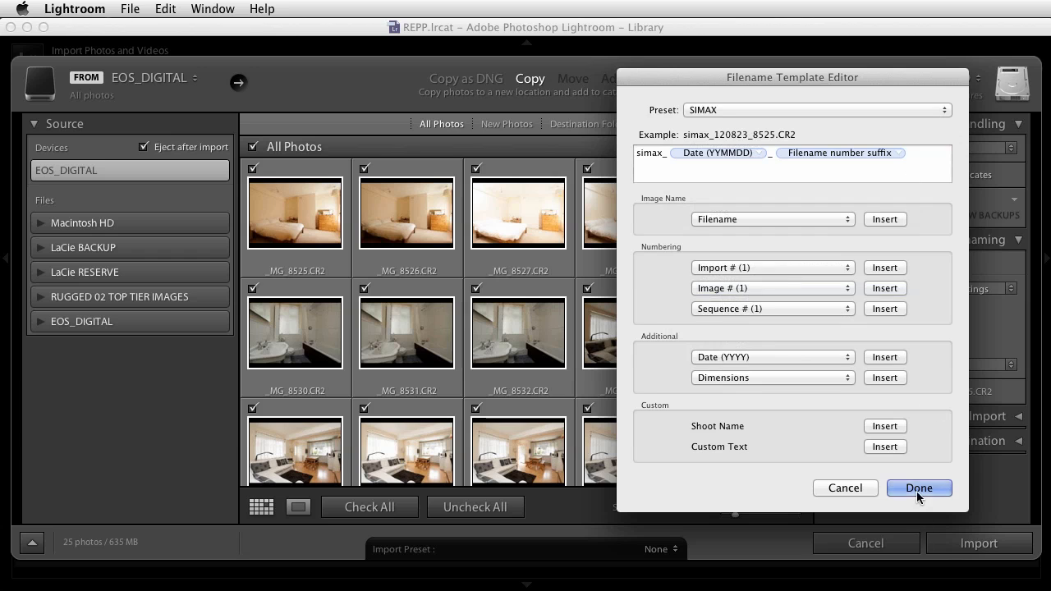
{"action": "left_click", "coordinate": [916, 490]}
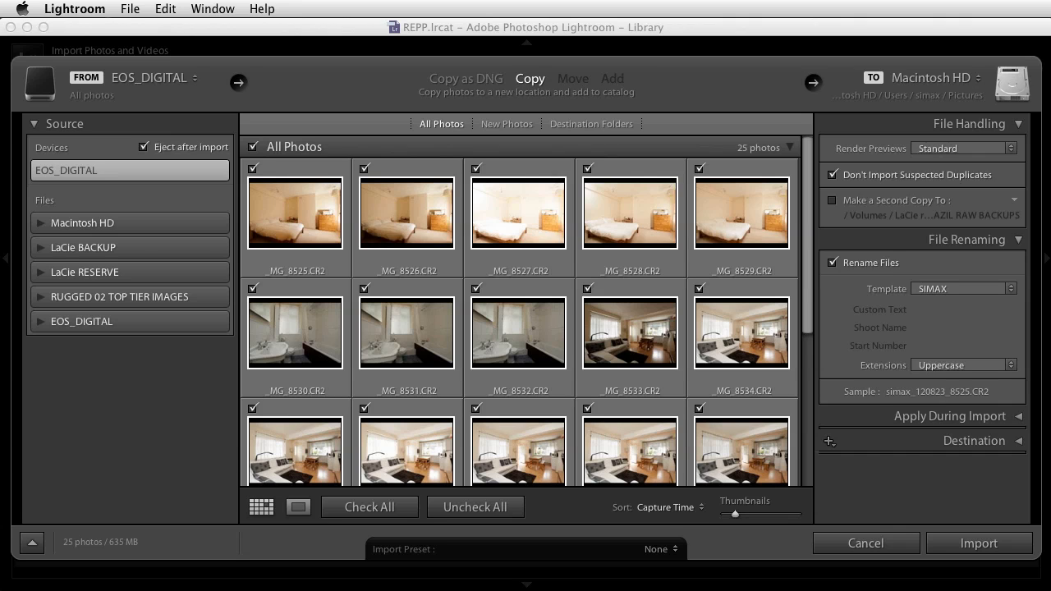
{"action": "left_click", "coordinate": [1020, 419]}
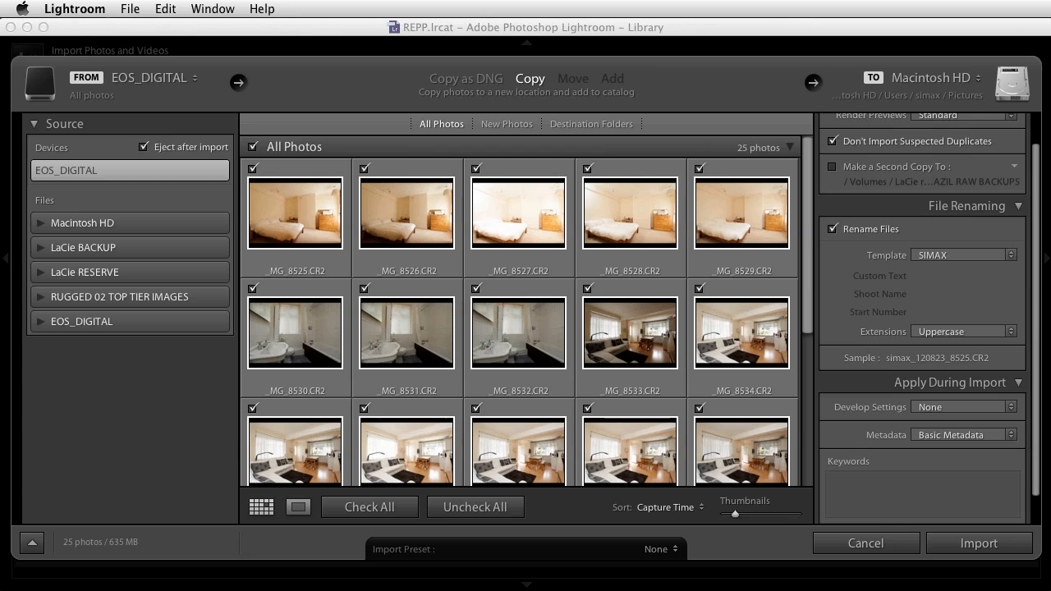
{"action": "left_click", "coordinate": [1009, 408]}
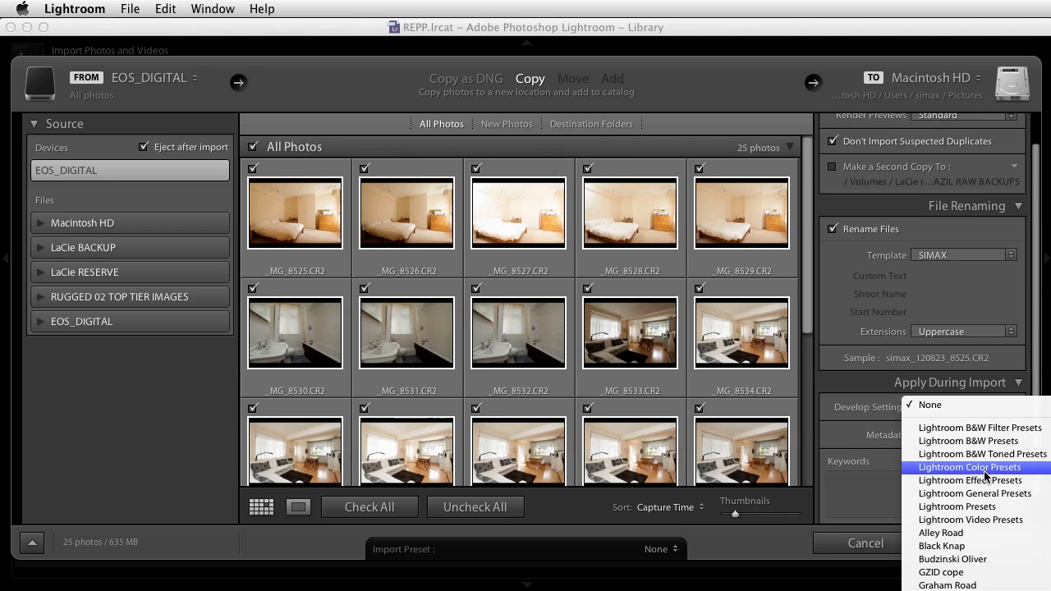
{"action": "left_click", "coordinate": [870, 491]}
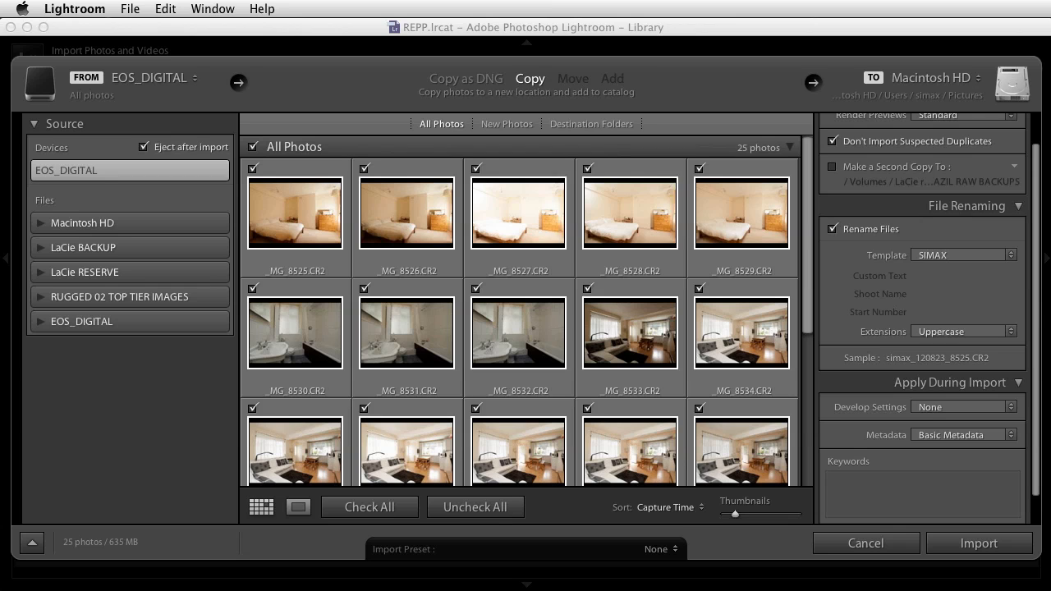
{"action": "left_click", "coordinate": [1009, 408]}
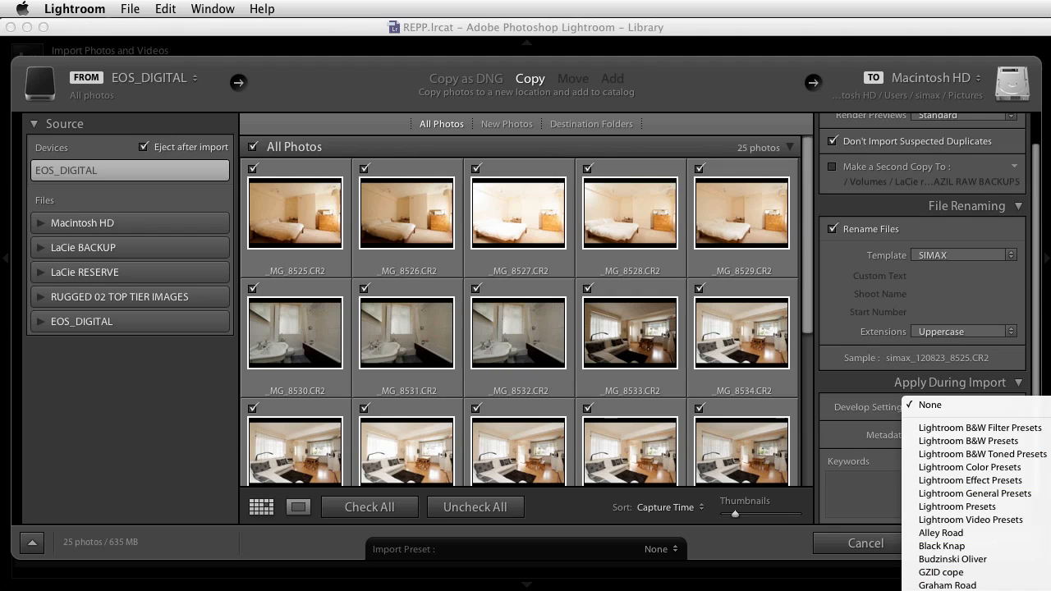
{"action": "left_click", "coordinate": [1036, 581]}
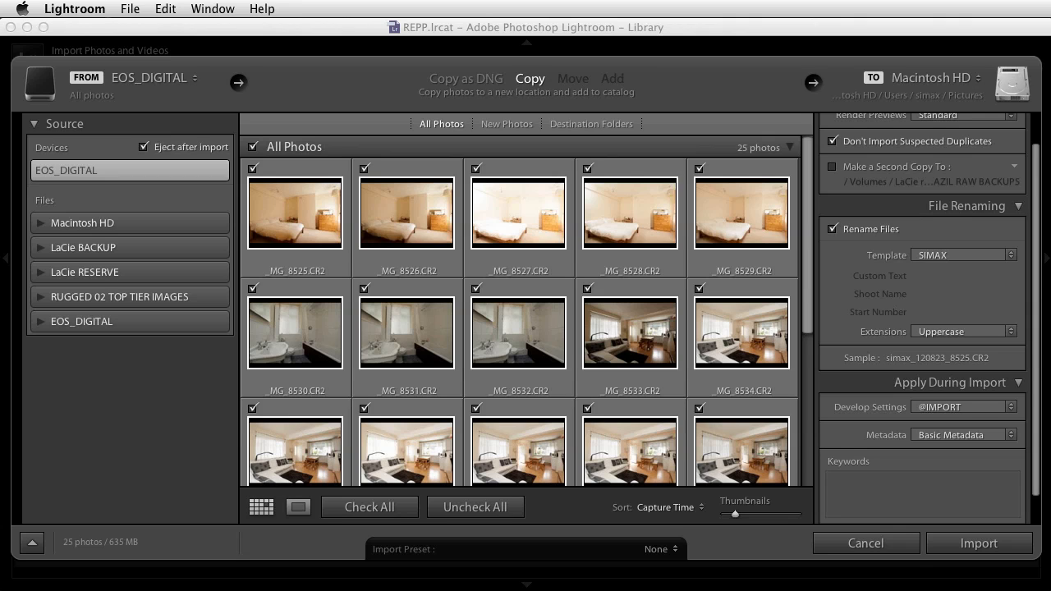
Enter the keywords "tate, valetta," for the photos being imported
{"action": "left_click", "coordinate": [863, 511]}
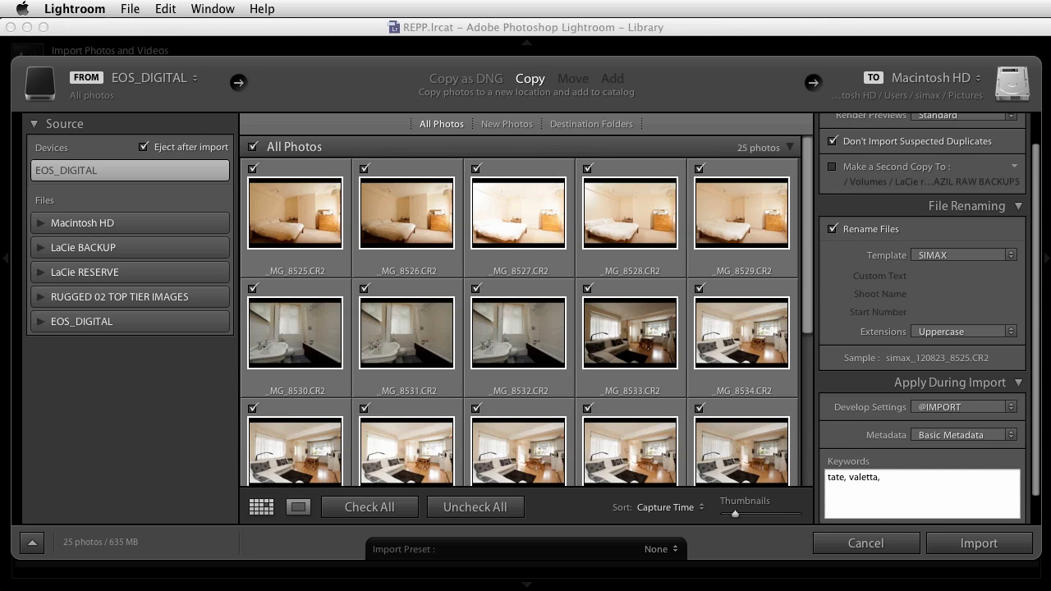
{"action": "key", "text": "Return"}
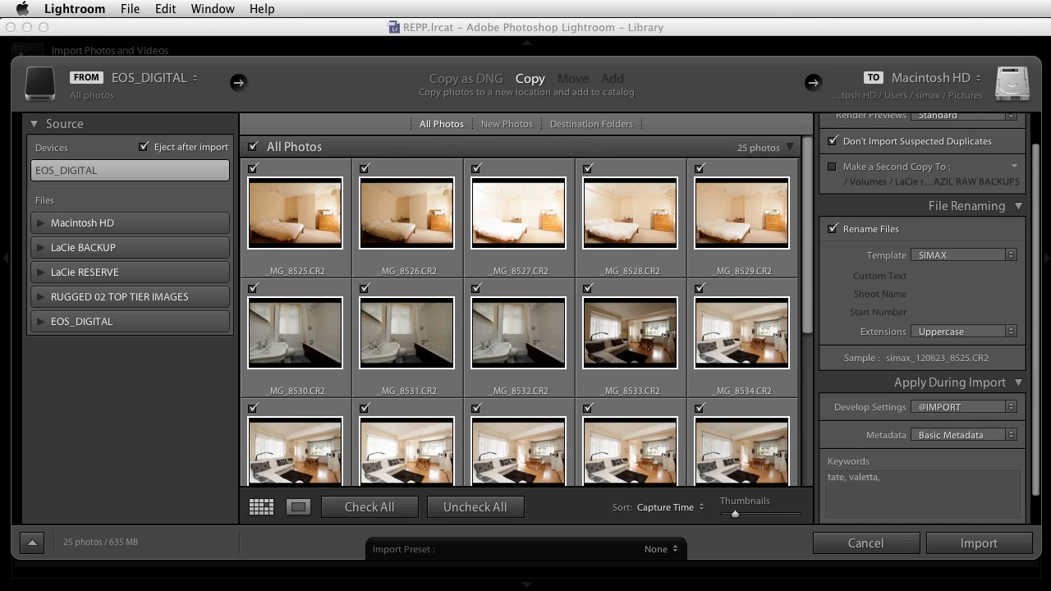
Examine the IPTC fields and the save-as-new-preset option in the metadata preset editor, then close it without saving a preset
{"action": "left_click", "coordinate": [1011, 435]}
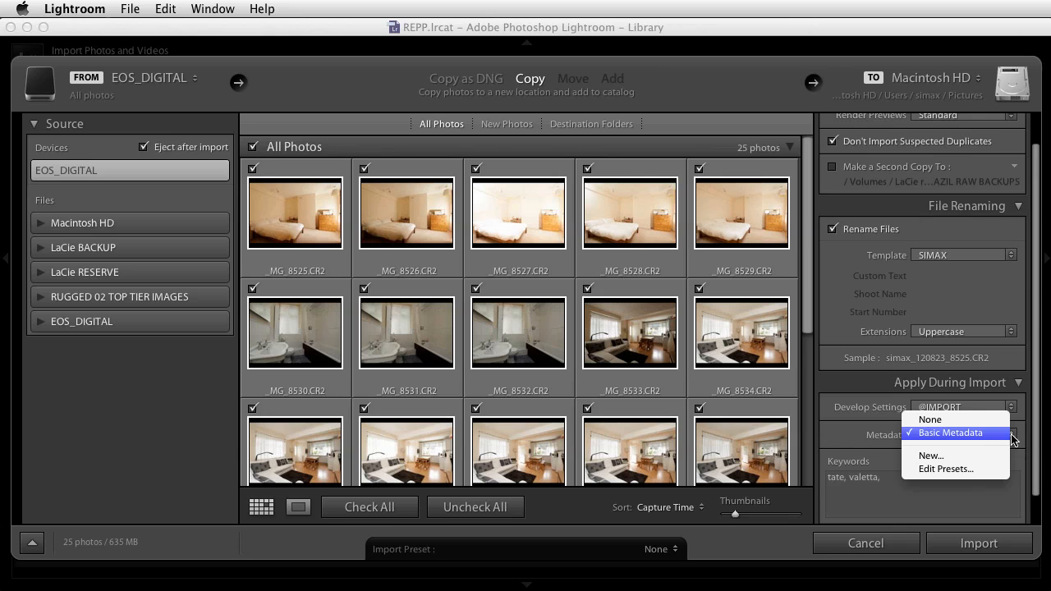
{"action": "left_click", "coordinate": [957, 468]}
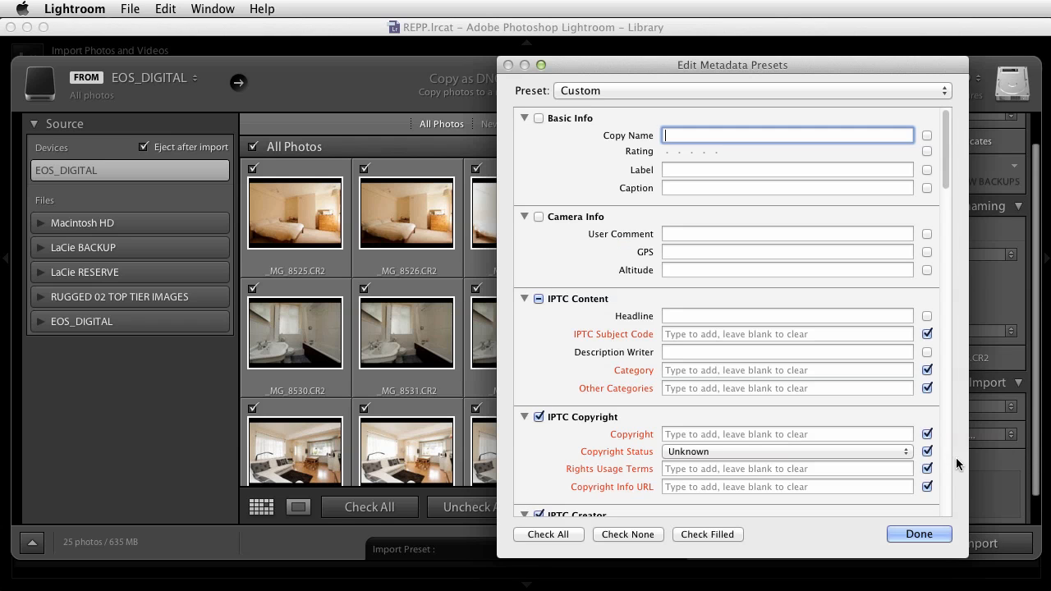
{"action": "left_click_drag", "start_coordinate": [943, 140], "coordinate": [945, 193]}
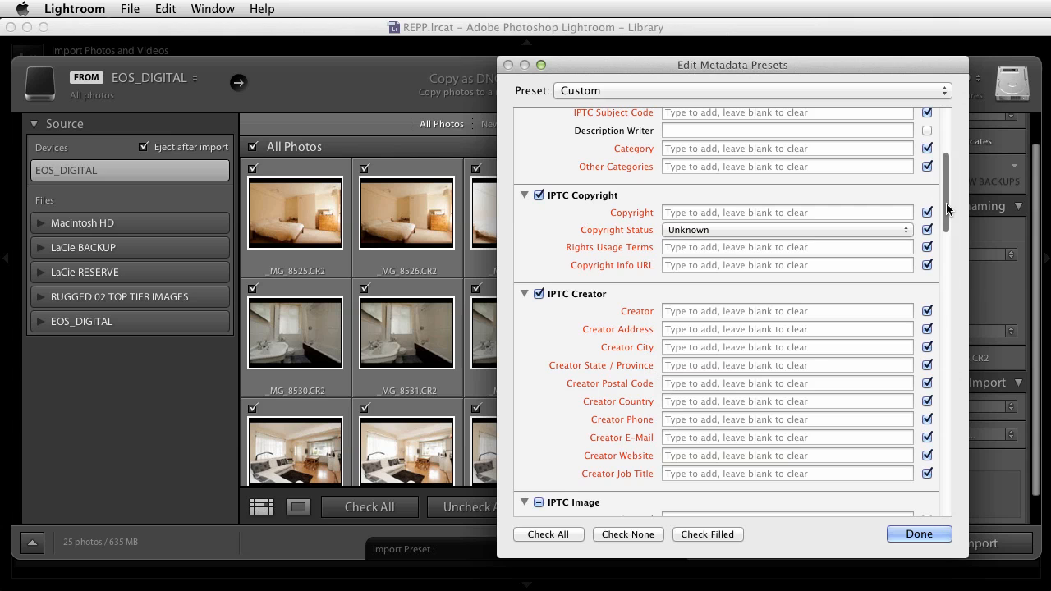
{"action": "left_click_drag", "start_coordinate": [940, 222], "coordinate": [948, 300]}
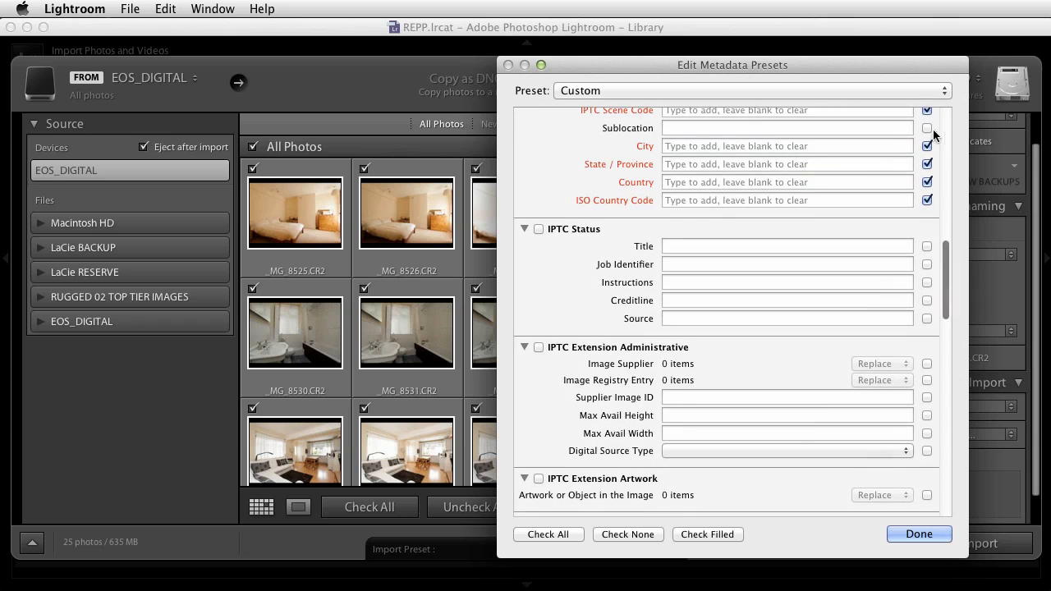
{"action": "left_click", "coordinate": [942, 90]}
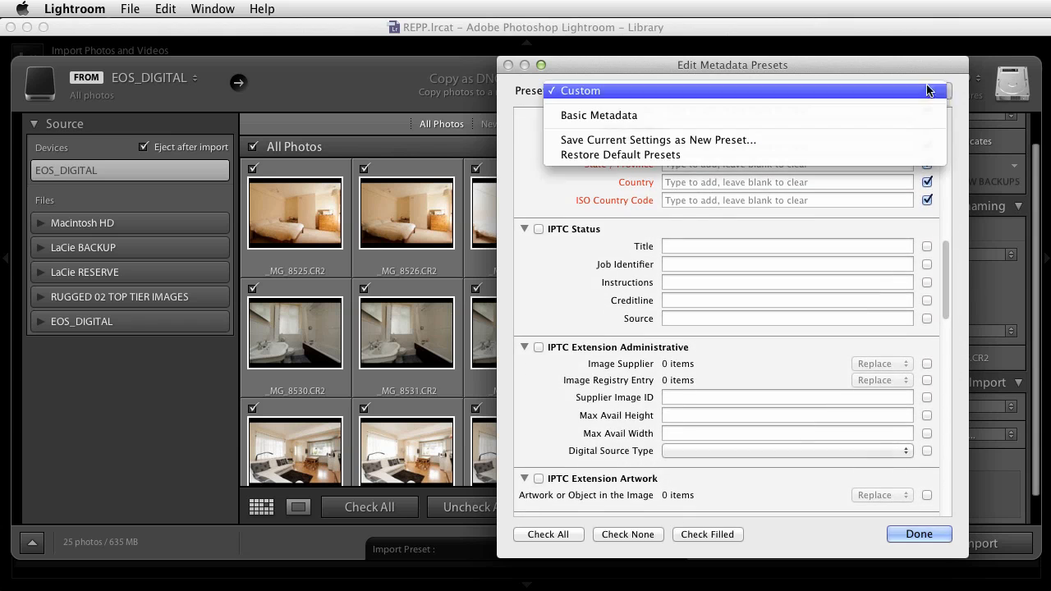
{"action": "left_click", "coordinate": [660, 140]}
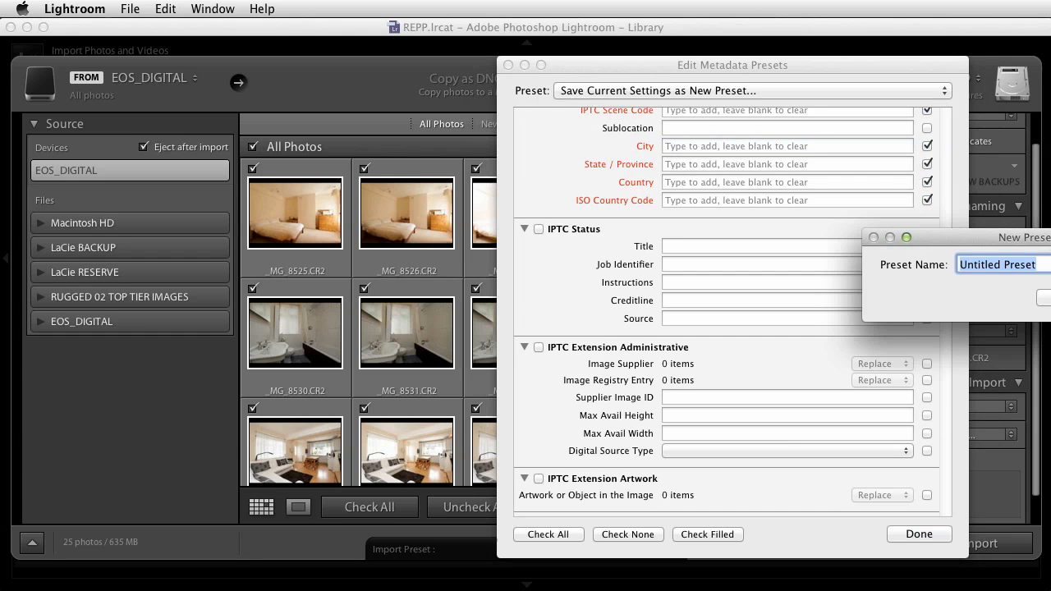
{"action": "left_click", "coordinate": [1047, 298]}
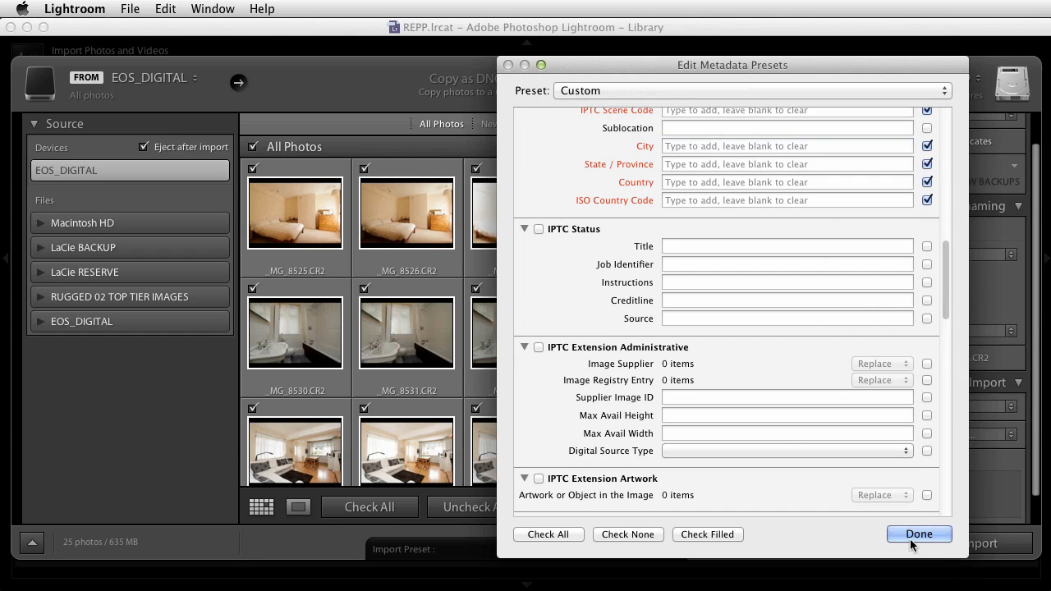
{"action": "left_click", "coordinate": [910, 538]}
{"action": "left_click", "coordinate": [710, 209]}
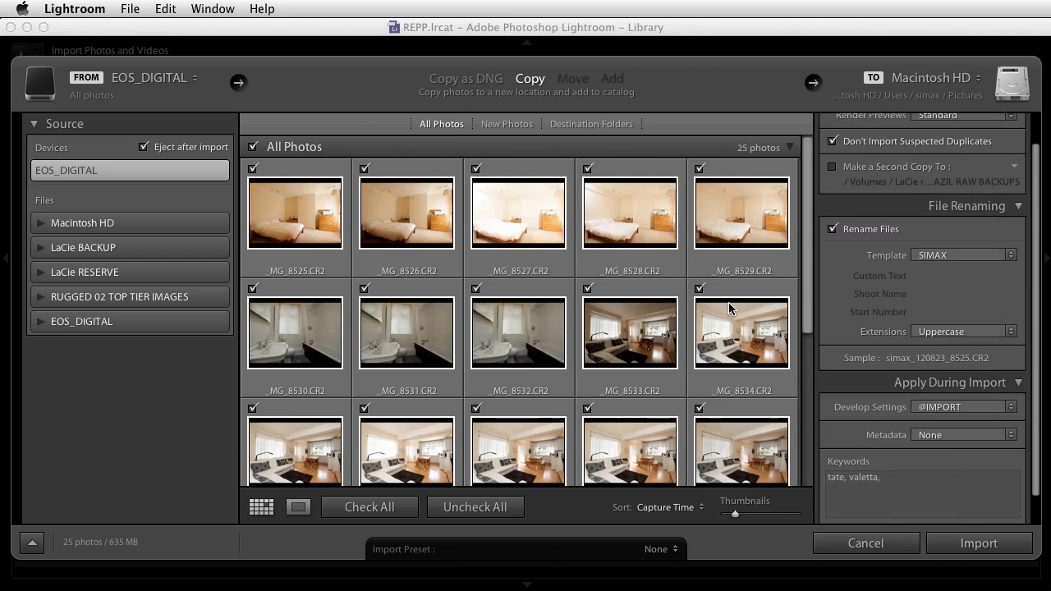
Set the metadata preset applied during import to Basic Metadata
{"action": "left_click", "coordinate": [1009, 435]}
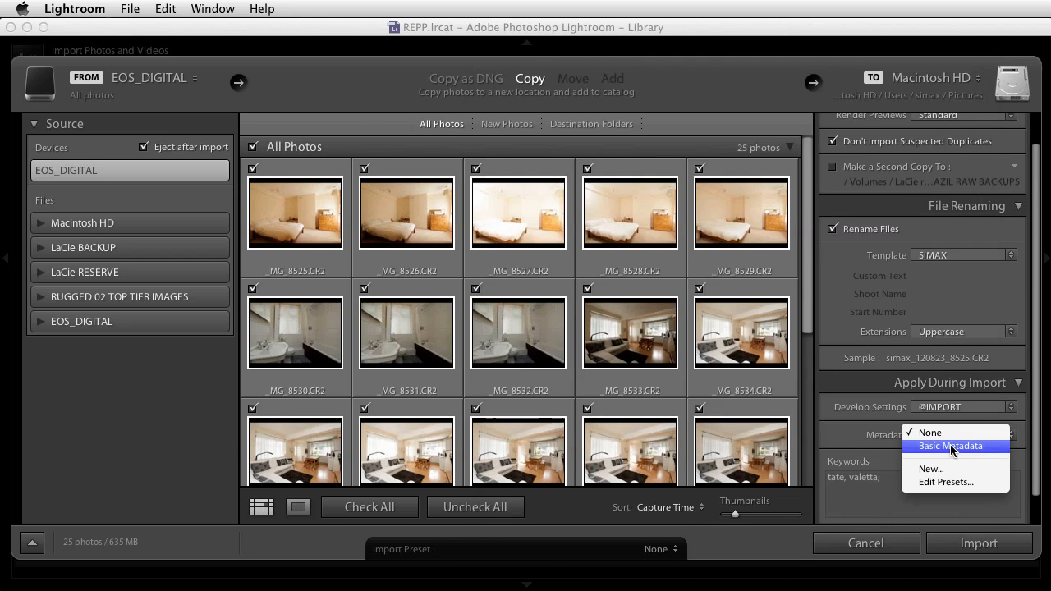
{"action": "left_click", "coordinate": [951, 446]}
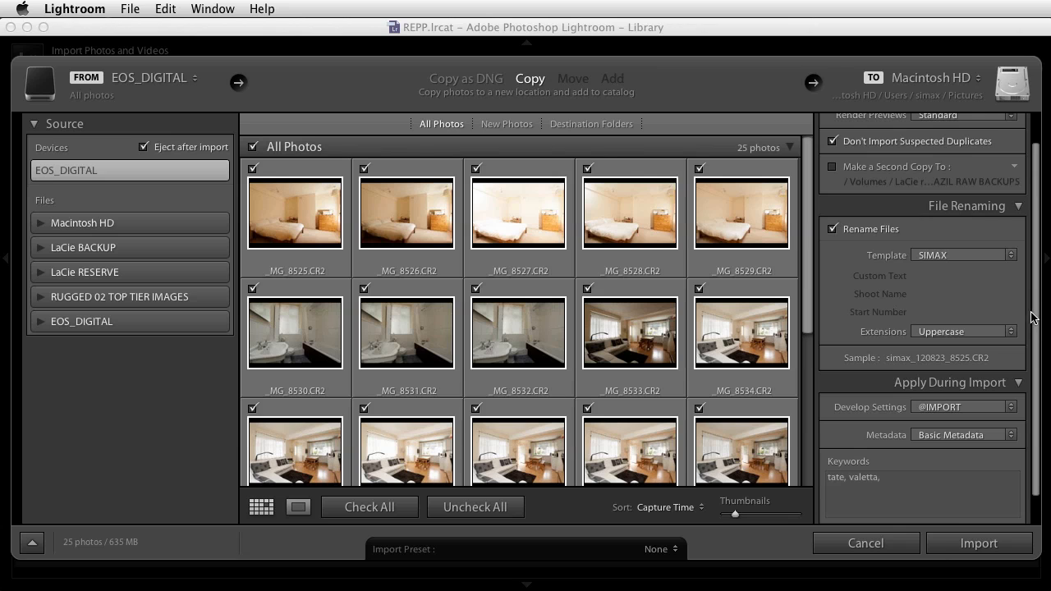
Enable importing into a subfolder in the destination settings and name the subfolder tate_valetta
{"action": "scroll", "coordinate": [1035, 313], "scroll_direction": "down", "scroll_amount": 2}
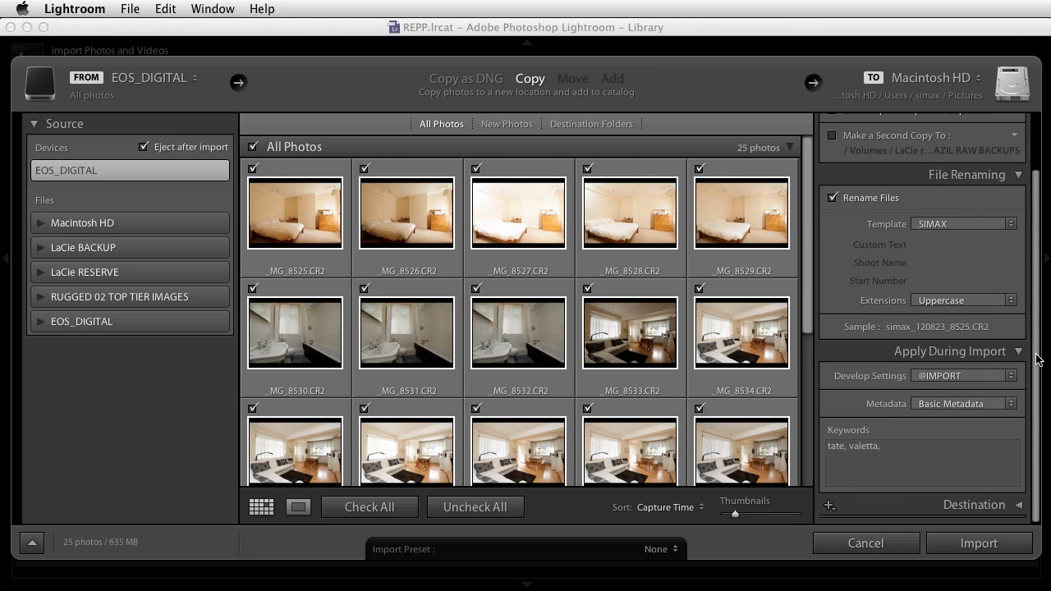
{"action": "left_click", "coordinate": [1018, 506]}
{"action": "scroll", "coordinate": [1017, 484], "scroll_direction": "down", "scroll_amount": 4}
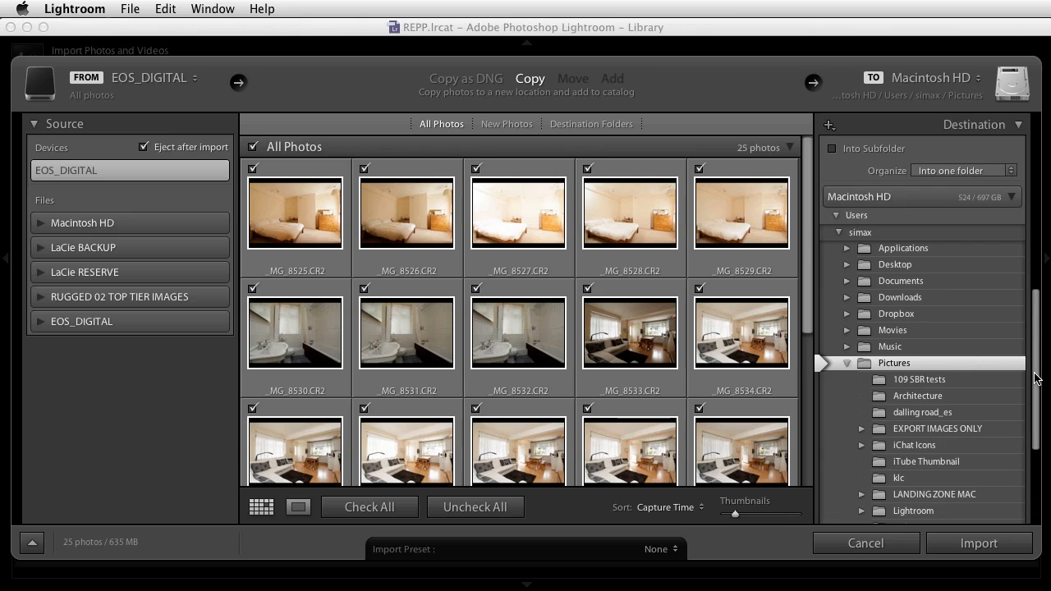
{"action": "mouse_move", "coordinate": [1036, 378]}
{"action": "left_mouse_down"}
{"action": "mouse_move", "coordinate": [1037, 323]}
{"action": "mouse_move", "coordinate": [1036, 363]}
{"action": "left_mouse_up"}
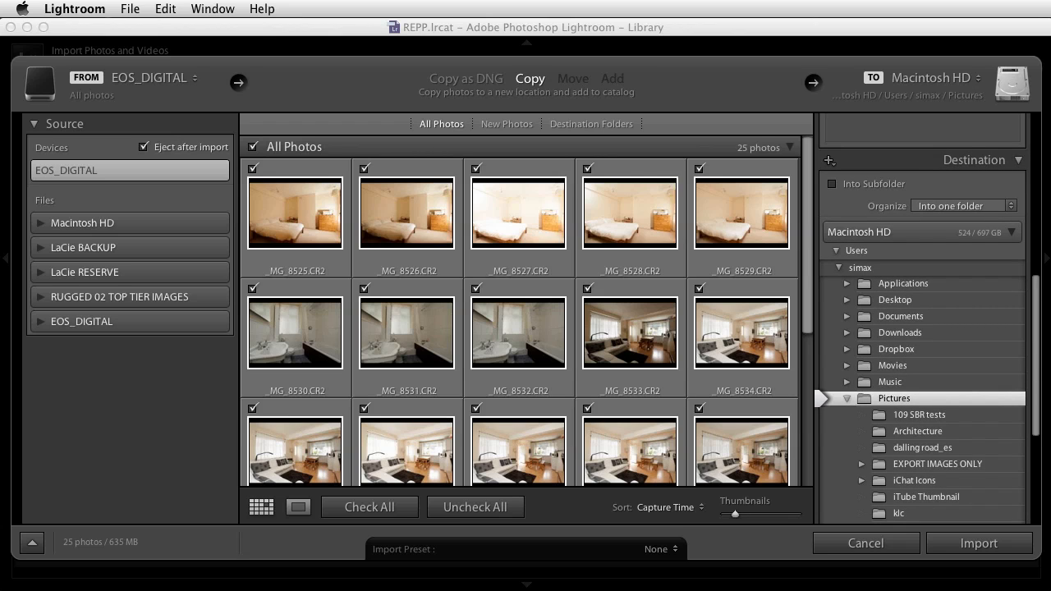
{"action": "left_click", "coordinate": [833, 185]}
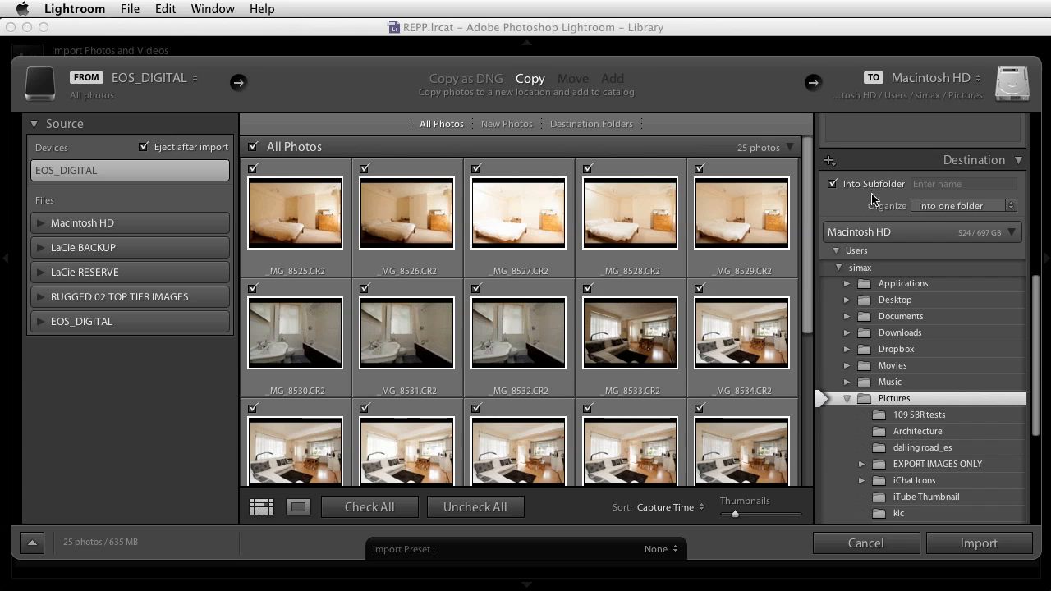
{"action": "left_click", "coordinate": [921, 189]}
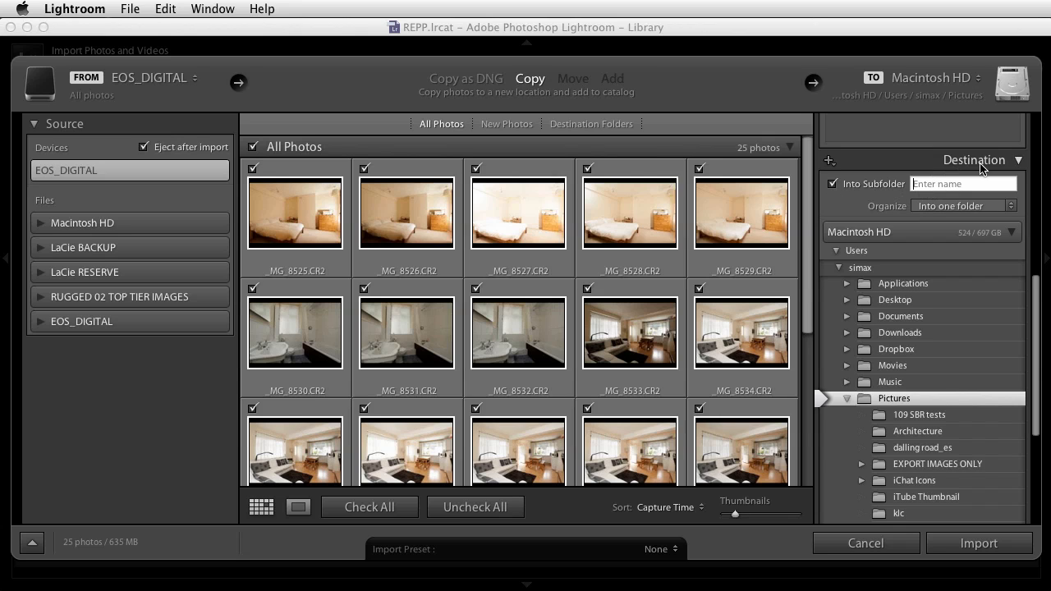
{"action": "type", "text": "tate"}
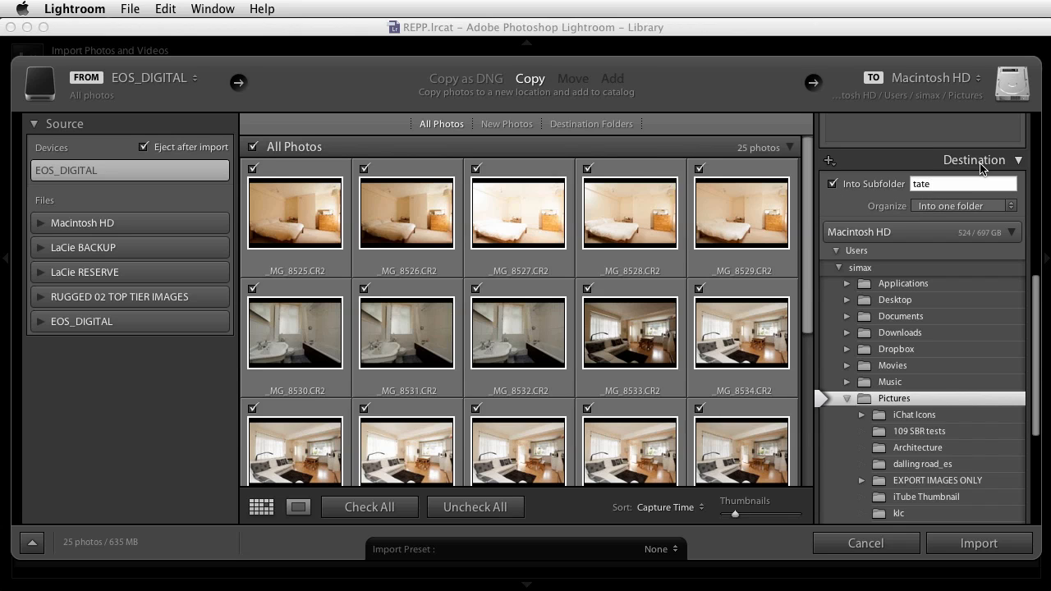
{"action": "type", "text": "_valetta"}
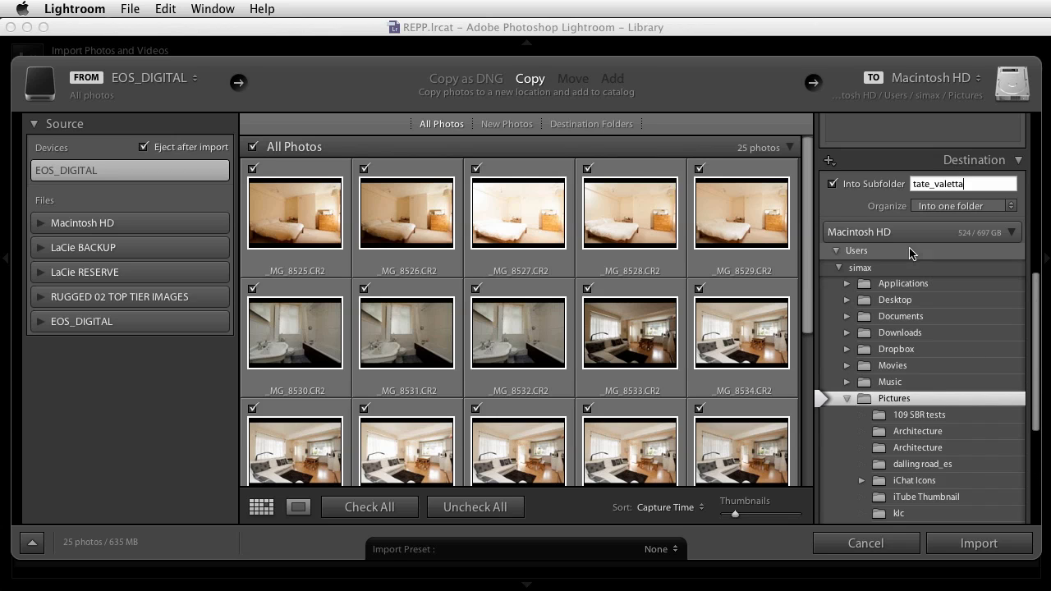
Choose the LIGHTROOM IMPORTED folder, inside LACIE BACK UP / IMAGES on the LaCie BACKUP drive, as the import destination
{"action": "left_click", "coordinate": [1011, 233]}
{"action": "mouse_move", "coordinate": [1036, 281]}
{"action": "left_mouse_down"}
{"action": "mouse_move", "coordinate": [1036, 251]}
{"action": "mouse_move", "coordinate": [1036, 289]}
{"action": "left_mouse_up"}
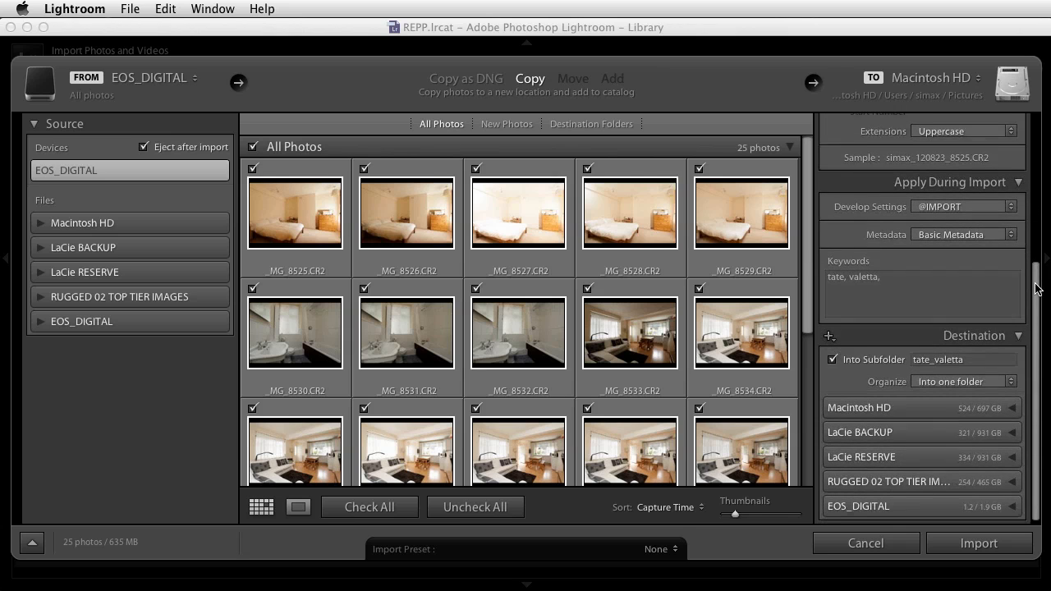
{"action": "left_click", "coordinate": [1011, 432]}
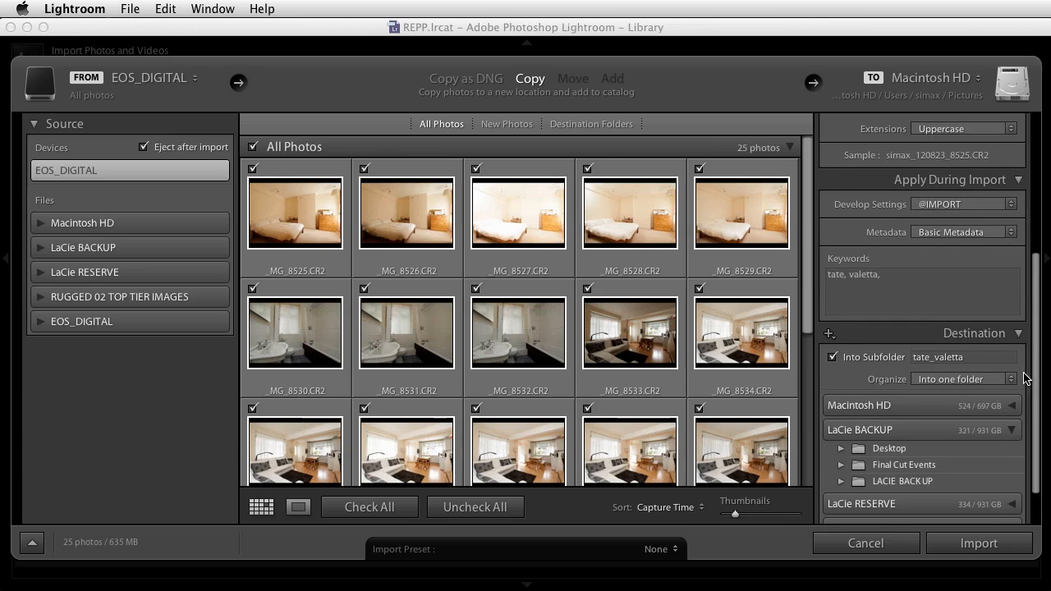
{"action": "scroll", "coordinate": [1024, 376], "scroll_direction": "down", "scroll_amount": 3}
{"action": "left_click", "coordinate": [842, 431]}
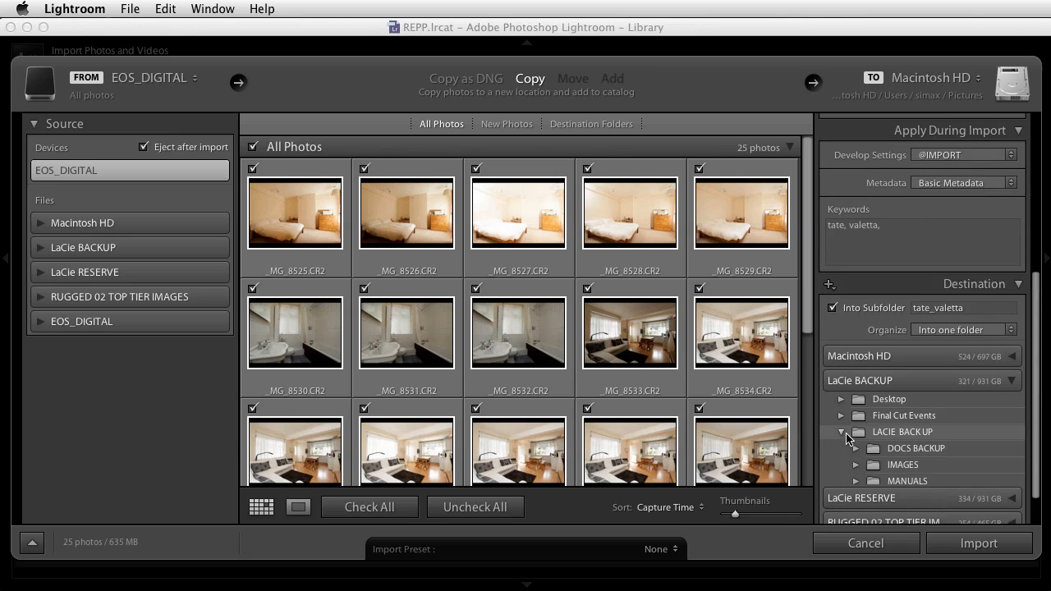
{"action": "left_click", "coordinate": [856, 465]}
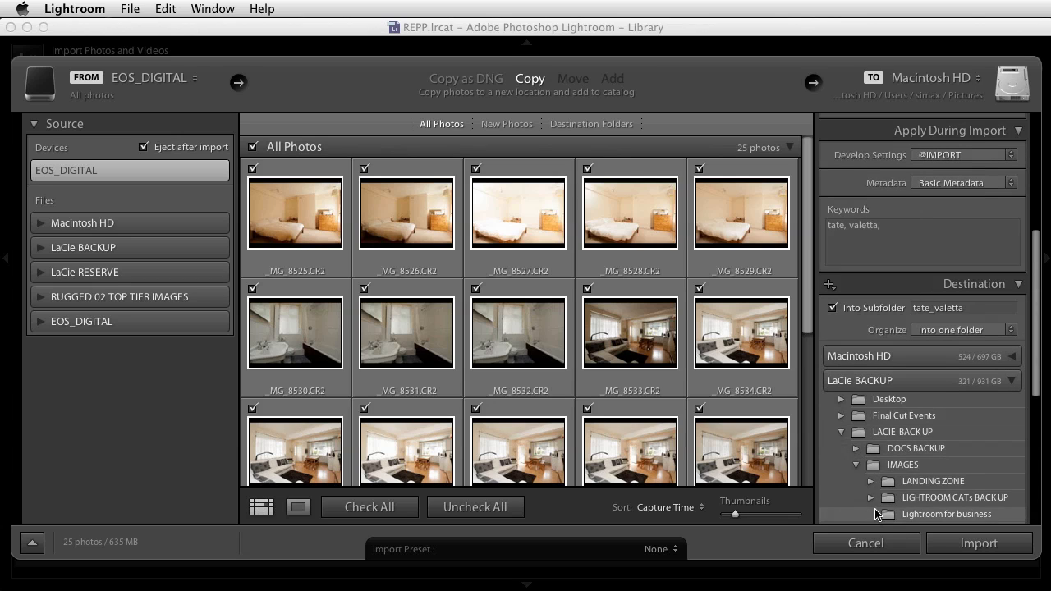
{"action": "left_click_drag", "start_coordinate": [1038, 336], "coordinate": [1035, 403]}
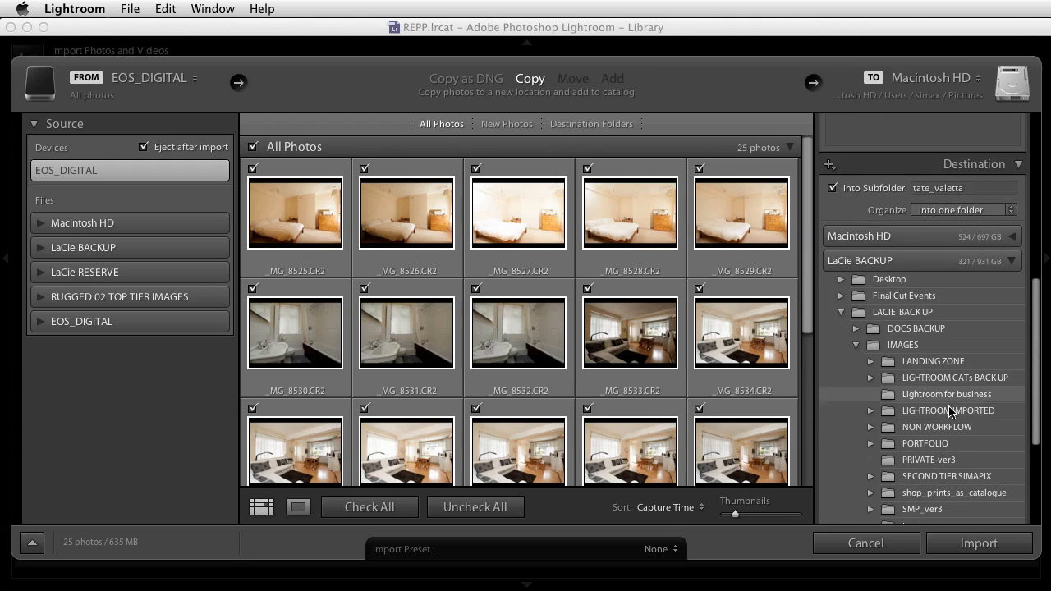
{"action": "left_click", "coordinate": [870, 410]}
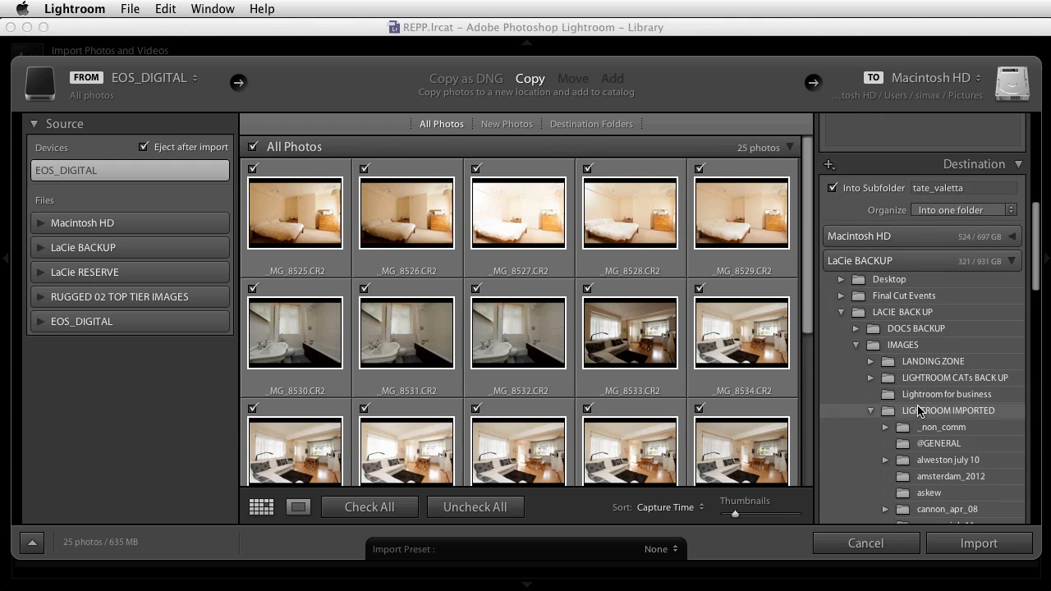
{"action": "left_click", "coordinate": [921, 410]}
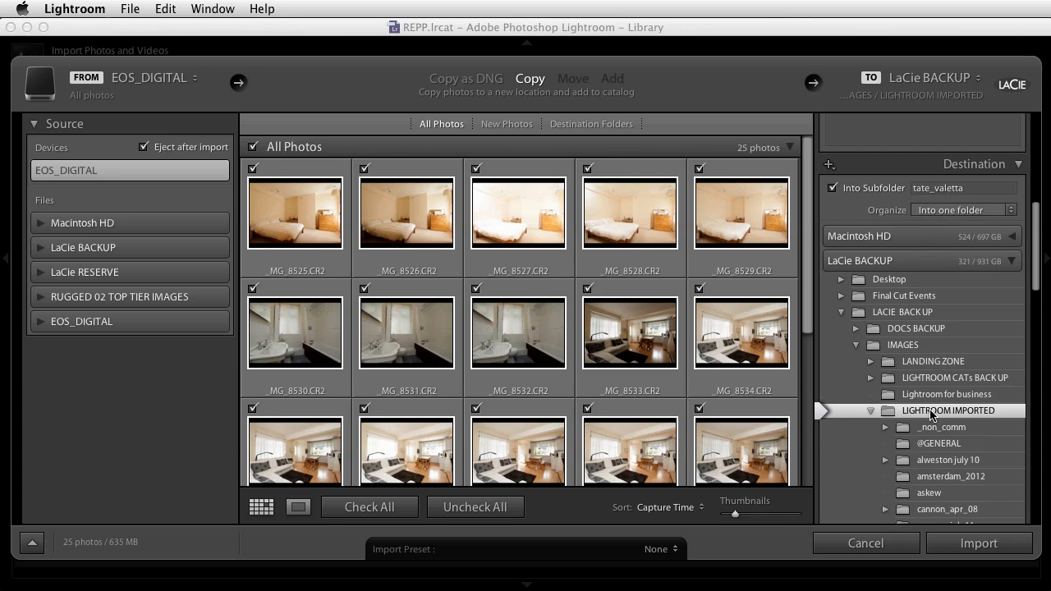
{"action": "scroll", "coordinate": [1038, 250], "scroll_direction": "down", "scroll_amount": 3}
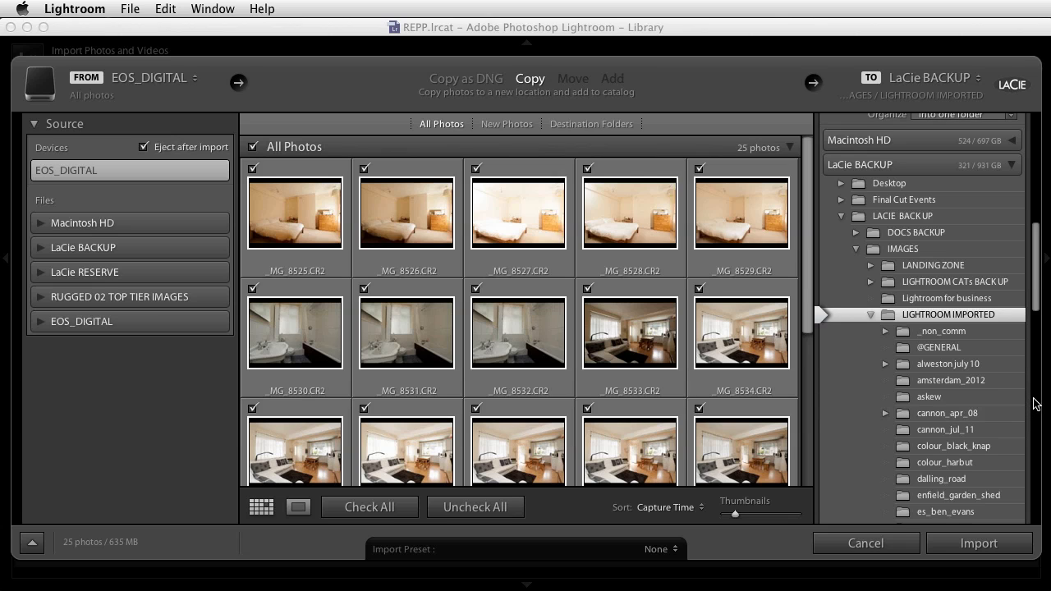
Start the import of the checked photos with the chosen settings
{"action": "key", "text": "super+Tab"}
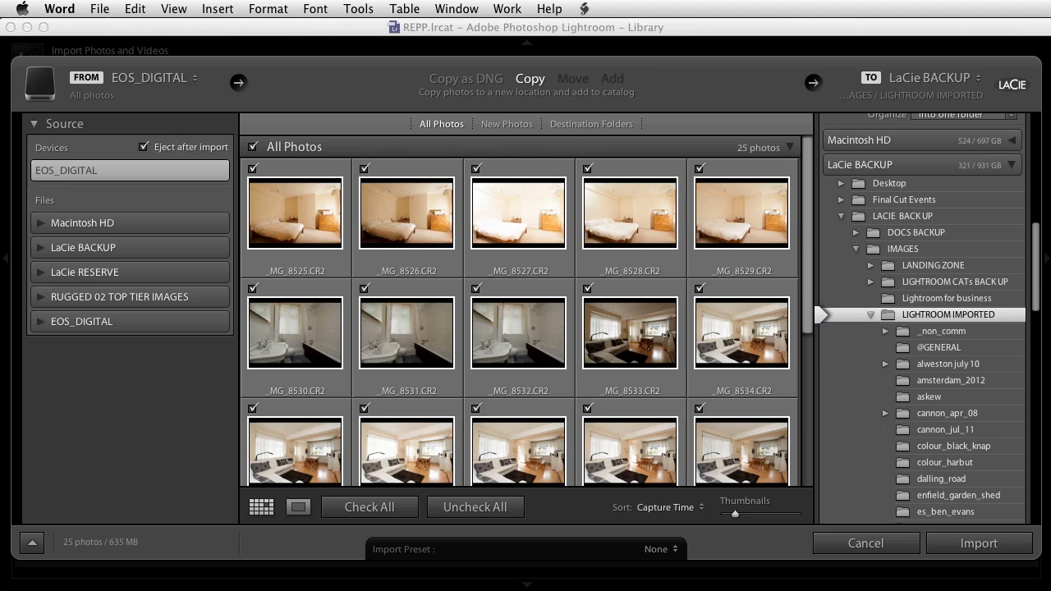
{"action": "left_click", "coordinate": [977, 548]}
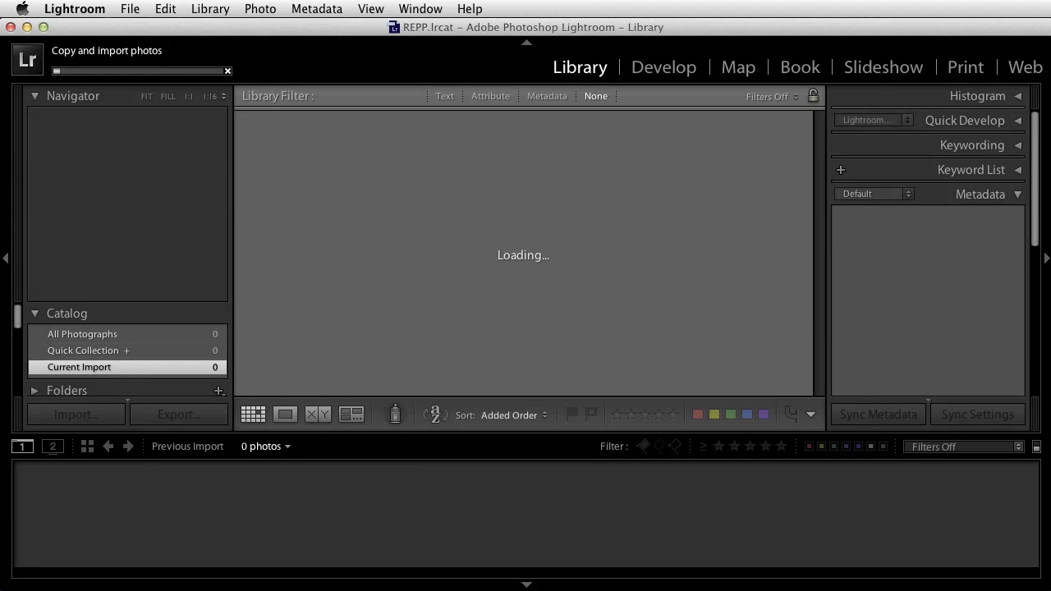